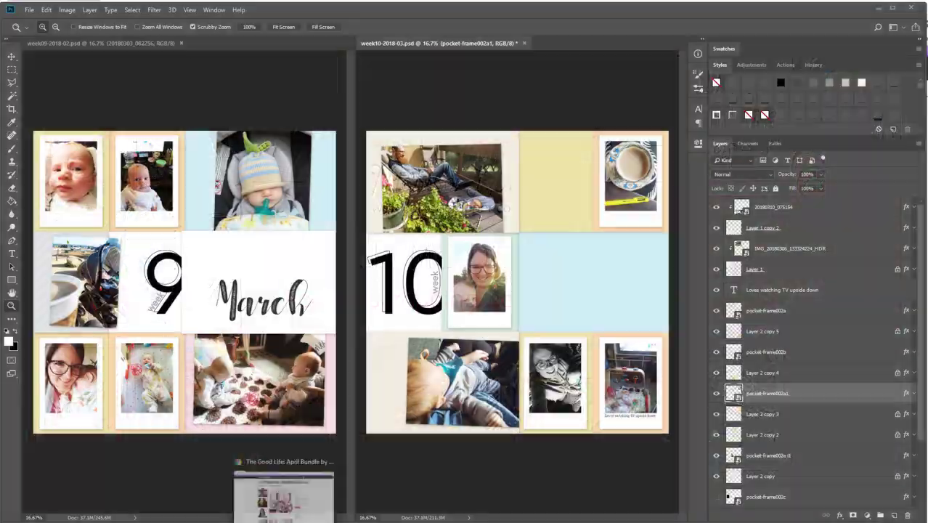
# Switch to the browser and look over the kits on The Good Life April Bundle page
pyautogui.click(290, 491)
pyautogui.scroll(-2, 448, 347)
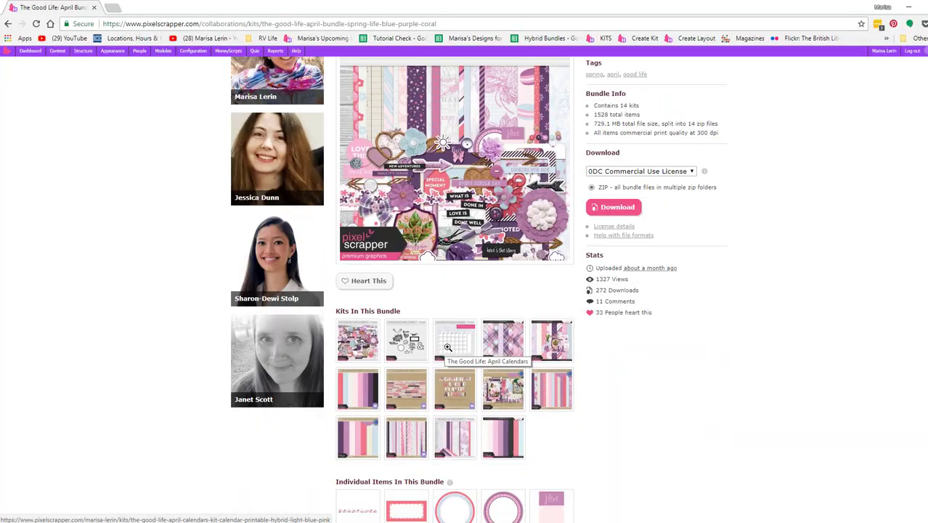
pyautogui.scroll(3, 448, 348)
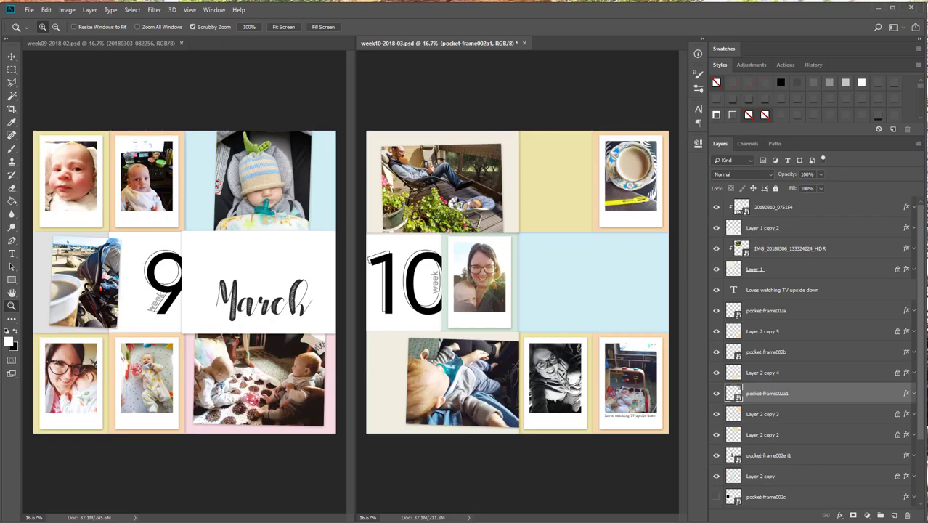
# Place the "love this" word art in the week 10 page's yellow top-row pocket and scale it down to fit
pyautogui.rightClick(537, 198)
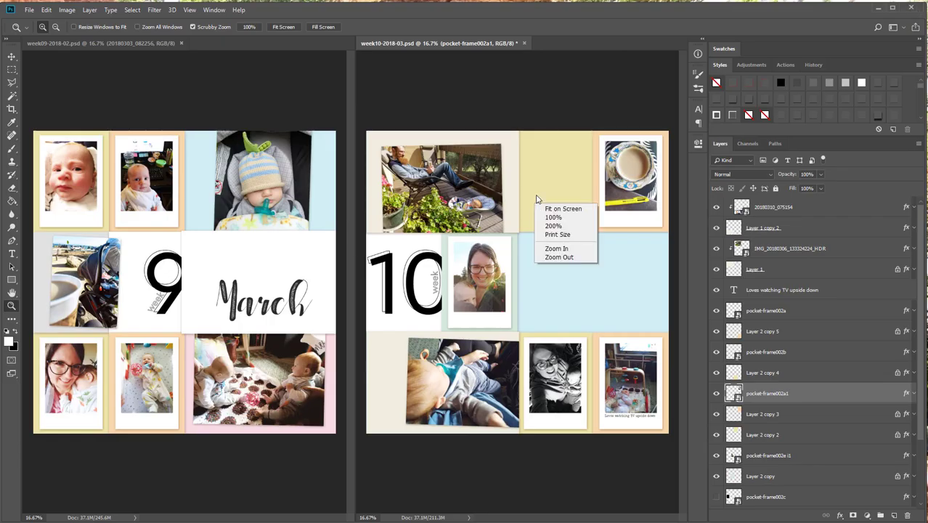
pyautogui.click(550, 202)
pyautogui.moveTo(528, 204); pyautogui.dragTo(528, 206)
pyautogui.press('Return')
pyautogui.moveTo(517, 282); pyautogui.dragTo(564, 184)
pyautogui.hotkey('ctrl', 't')
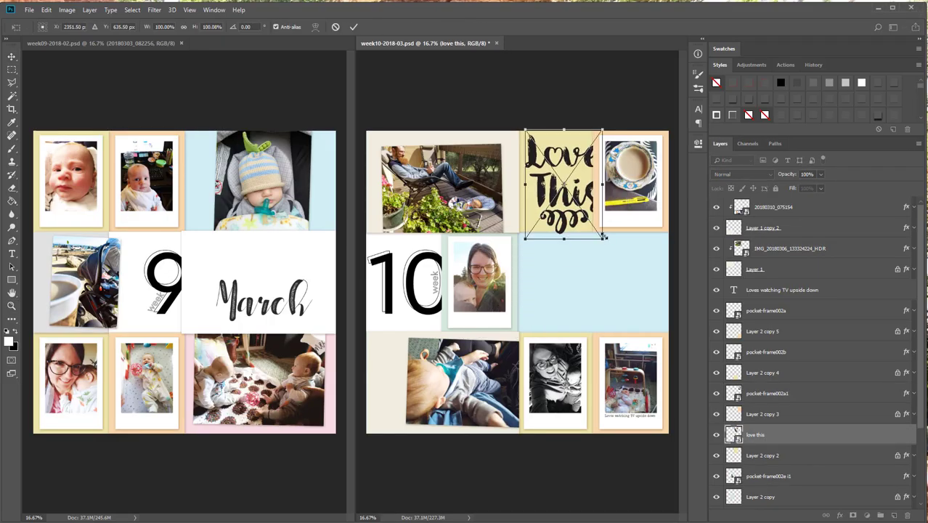
pyautogui.moveTo(603, 238); pyautogui.dragTo(587, 216)
pyautogui.moveTo(578, 174); pyautogui.dragTo(578, 183)
pyautogui.press('Return')
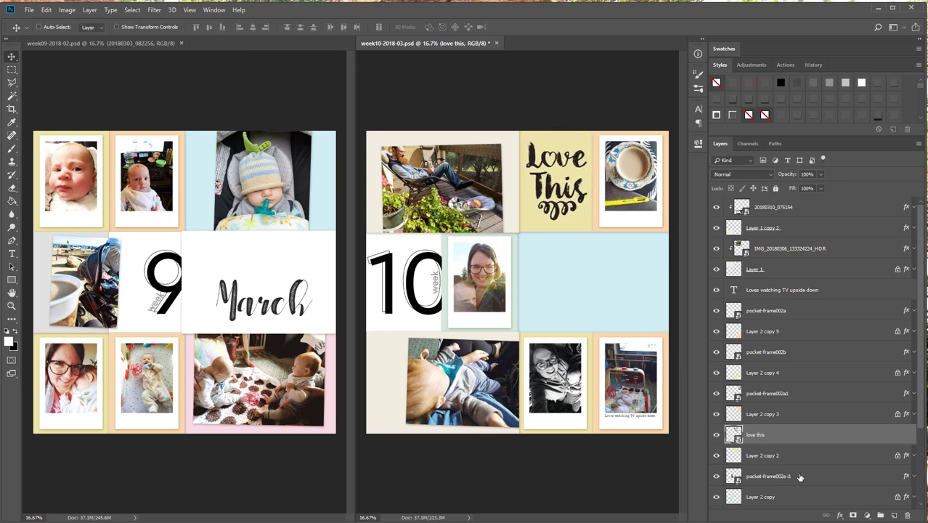
# Fill the pocket behind the "Love This" word art with white and save the week 10 file
pyautogui.click(791, 457)
pyautogui.press('g')
pyautogui.click(534, 222)
pyautogui.hotkey('ctrl', 's')
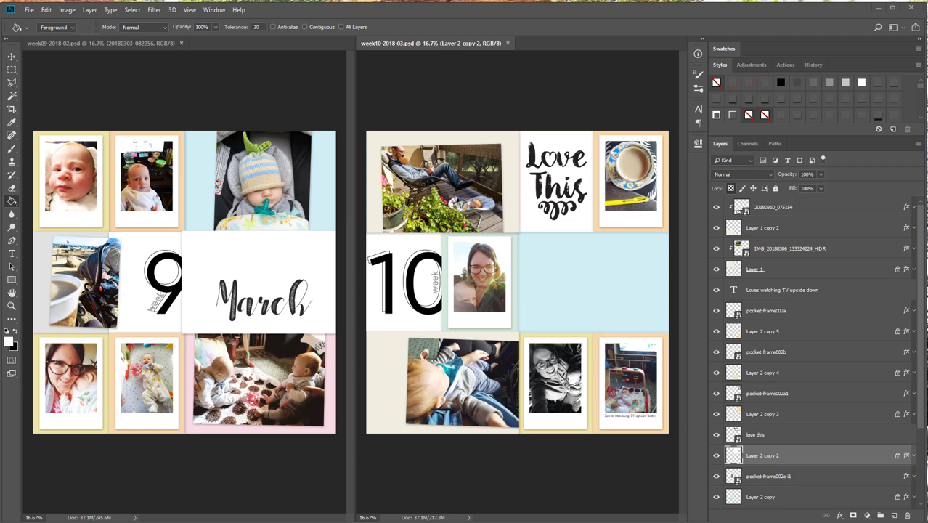
pyautogui.click(40, 253)
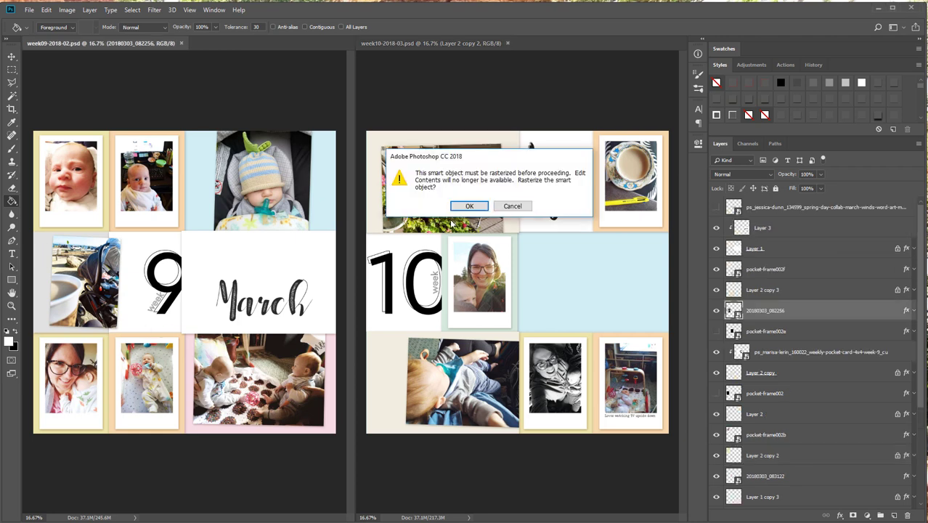
pyautogui.click(525, 205)
# Place good life 1 paper 08 clipped to the large blue pocket and delete the hidden pocket-frame002c layer
pyautogui.press('v')
pyautogui.rightClick(609, 257)
pyautogui.click(630, 263)
pyautogui.moveTo(761, 499); pyautogui.dragTo(513, 294)
pyautogui.press('Return')
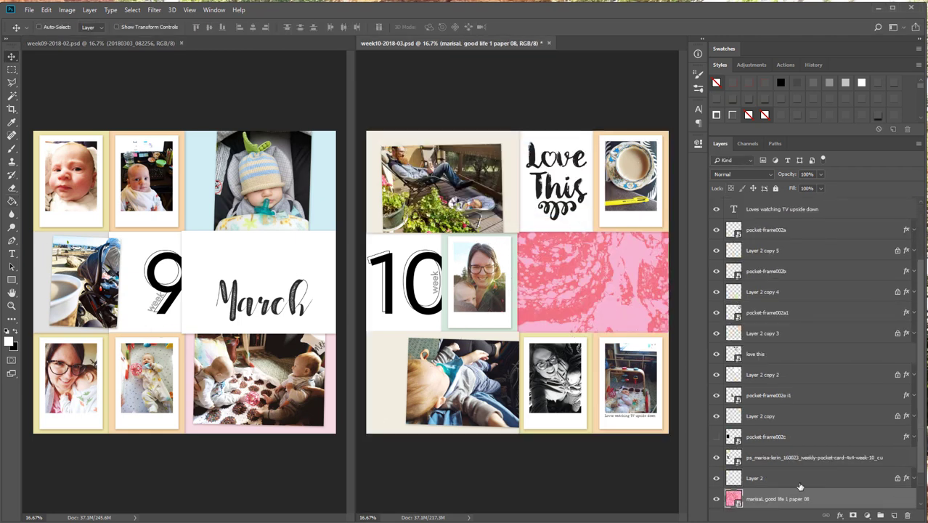
pyautogui.rightClick(795, 497)
pyautogui.click(828, 290)
pyautogui.click(766, 438)
pyautogui.press('Delete')
# Place the good life 1 marble paper and clip it to the week 10 page's large bottom-left pocket
pyautogui.keyDown('ctrl'); pyautogui.click(385, 370); pyautogui.keyUp('ctrl')
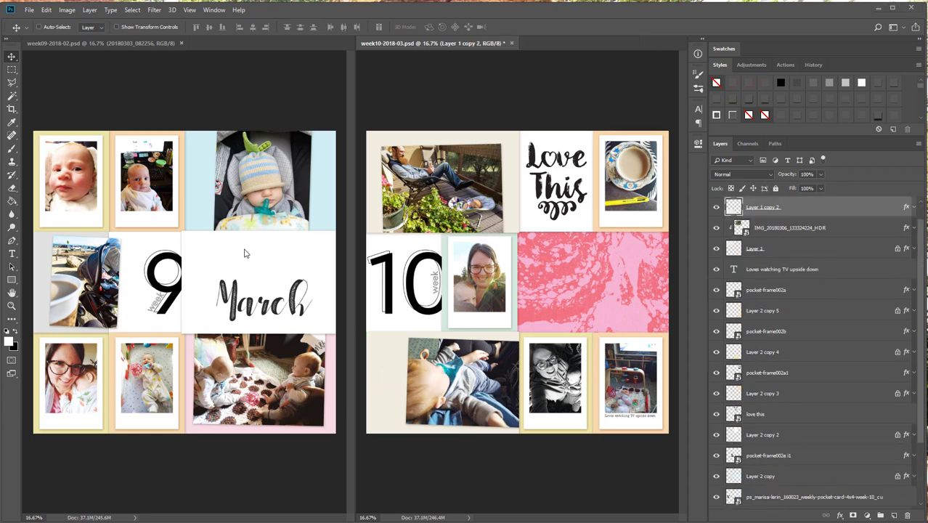
pyautogui.moveTo(0, 335); pyautogui.dragTo(501, 340)
pyautogui.press('Return')
pyautogui.rightClick(826, 211)
pyautogui.click(861, 314)
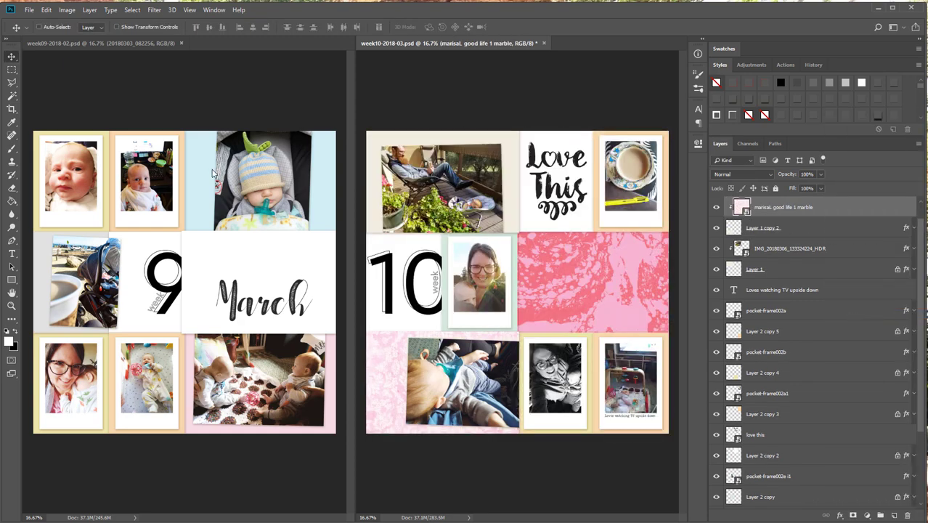
# Place the good life 1 marble paper on the week 9 page, clipped to the orange top-row pocket
pyautogui.keyDown('ctrl'); pyautogui.click(181, 181); pyautogui.keyUp('ctrl')
pyautogui.moveTo(0, 208); pyautogui.dragTo(145, 211)
pyautogui.press('Return')
pyautogui.rightClick(828, 497)
pyautogui.click(839, 288)
# Delete the two hidden pocket-frame layers from the week 9 page
pyautogui.click(789, 292)
pyautogui.press('Delete')
pyautogui.scroll(5, 799, 313)
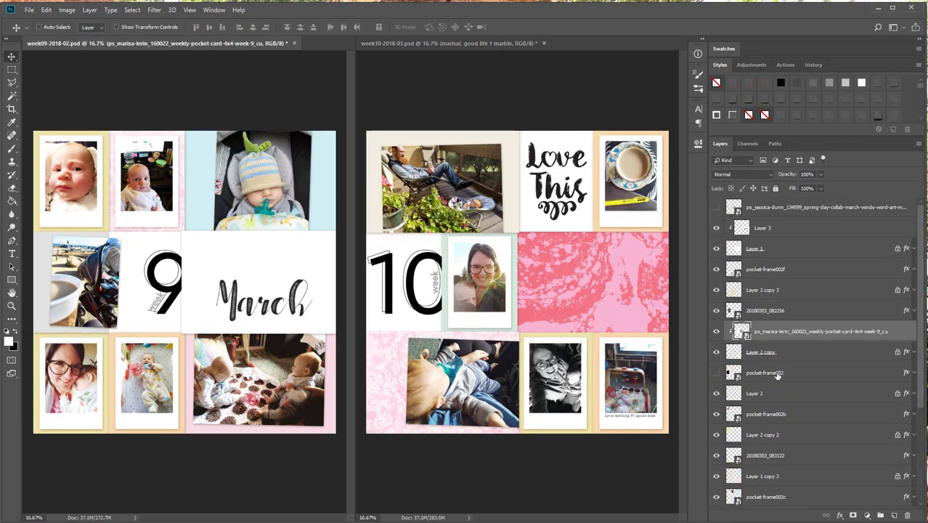
pyautogui.click(832, 372)
# Place good life 1 paper 01 and clip it to the week 9 page's large blue top-right pocket
pyautogui.rightClick(206, 177)
pyautogui.click(216, 183)
pyautogui.moveTo(0, 226); pyautogui.dragTo(238, 226)
pyautogui.press('Return')
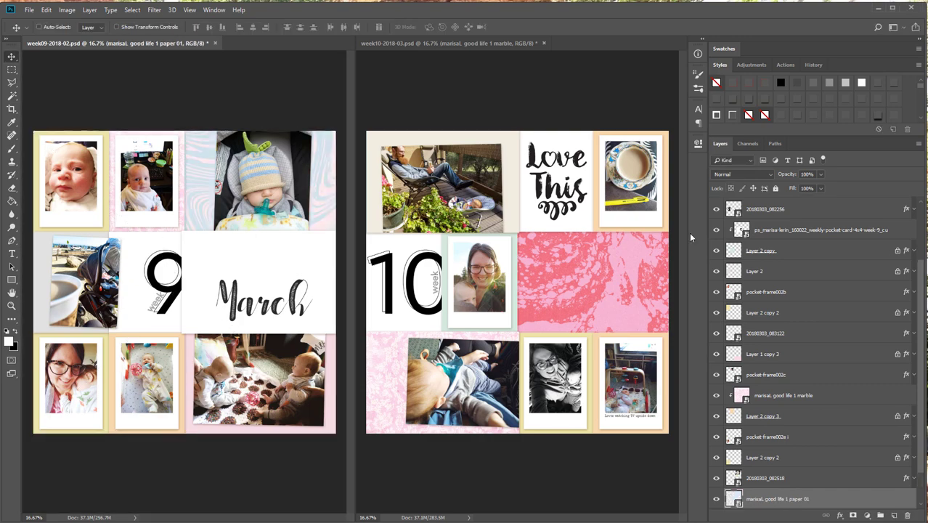
pyautogui.scroll(-3, 817, 436)
pyautogui.rightClick(823, 456)
pyautogui.click(863, 245)
# Place good life 1 paper 04b and clip it to the grey pocket behind the stroller photo
pyautogui.rightClick(108, 171)
pyautogui.click(118, 175)
pyautogui.rightClick(36, 251)
pyautogui.click(47, 257)
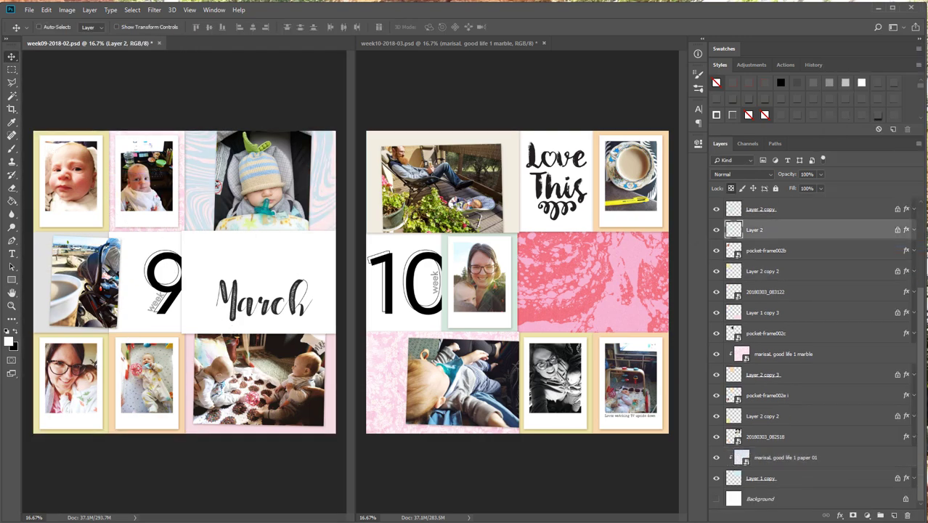
pyautogui.moveTo(0, 257); pyautogui.dragTo(175, 258)
pyautogui.press('Return')
pyautogui.rightClick(805, 231)
pyautogui.click(829, 313)
# Try good life 1 paper 12, rotated 90°, in the week 9 page's yellow top-left pocket
pyautogui.rightClick(108, 222)
pyautogui.click(118, 227)
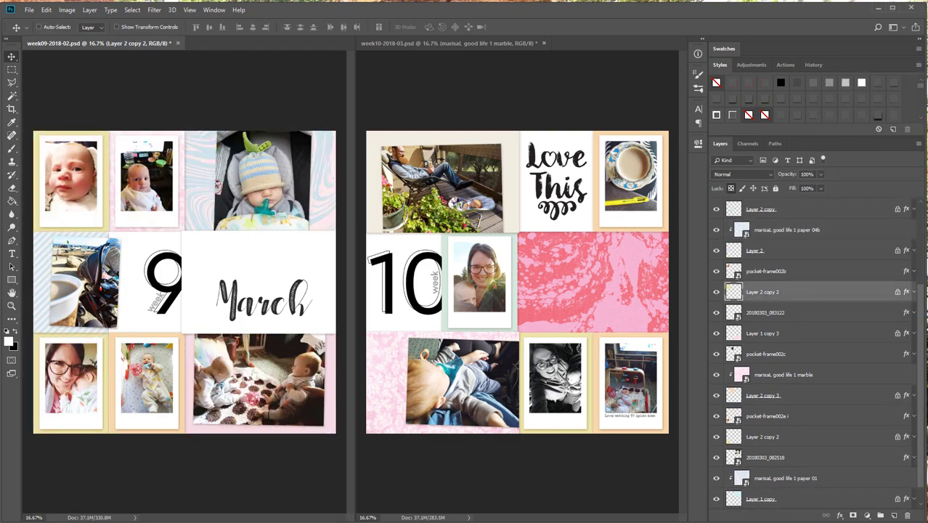
pyautogui.moveTo(0, 275); pyautogui.dragTo(193, 274)
pyautogui.moveTo(133, 100); pyautogui.dragTo(349, 232)
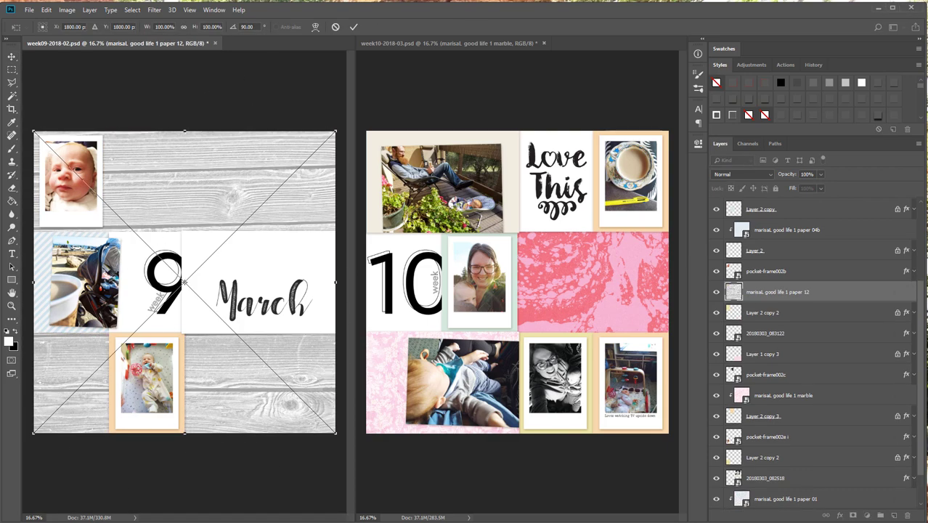
pyautogui.press('Return')
pyautogui.rightClick(834, 292)
pyautogui.click(796, 314)
pyautogui.press('Delete')
# Try good life 1 paper 14 in the week 9 page's yellow top-left pocket
pyautogui.moveTo(0, 298); pyautogui.dragTo(121, 308)
pyautogui.press('Return')
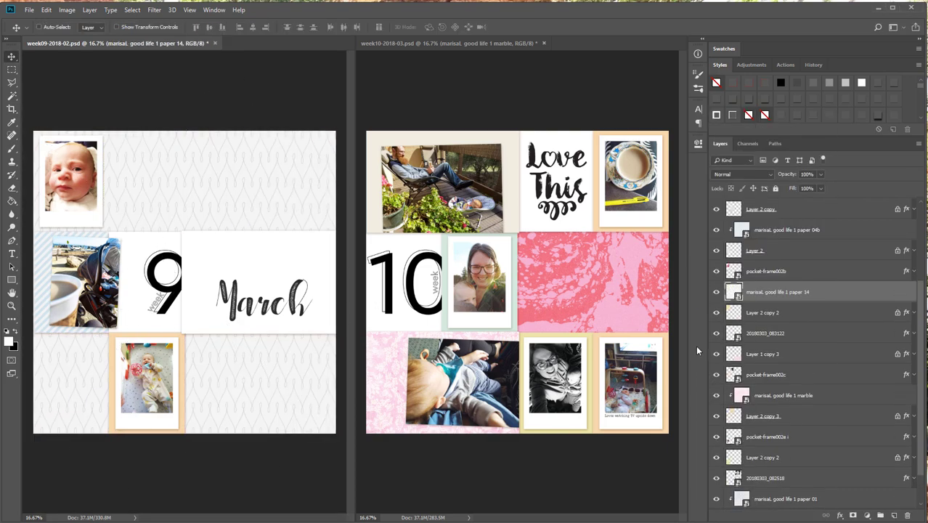
pyautogui.rightClick(826, 292)
pyautogui.click(846, 315)
pyautogui.press('Delete')
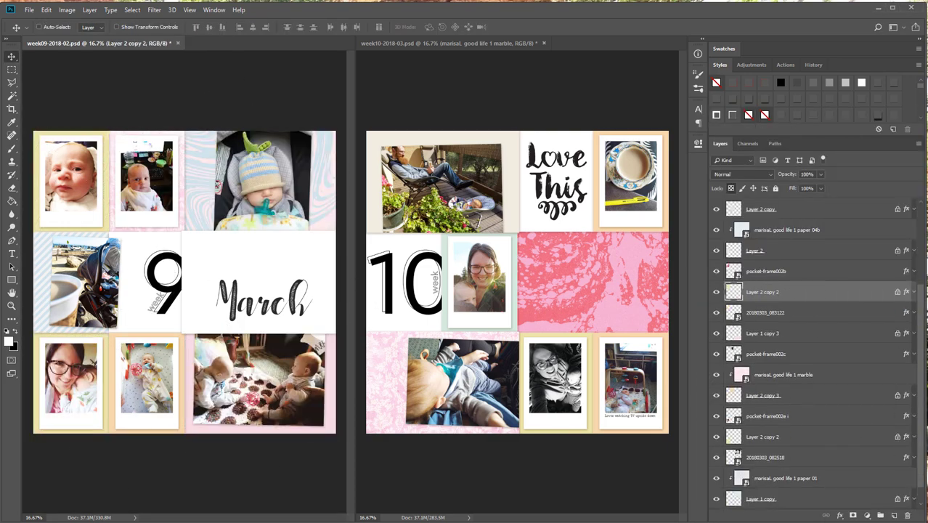
# Place good life 1 solid paper pink white and clip it to the week 9 page's yellow top-left pocket
pyautogui.moveTo(0, 313); pyautogui.dragTo(167, 316)
pyautogui.press('Return')
pyautogui.rightClick(838, 292)
pyautogui.click(785, 314)
# Place a coral pink paper and clip it to the week 9 page's yellow bottom-left pocket
pyautogui.rightClick(104, 336)
pyautogui.rightClick(93, 335)
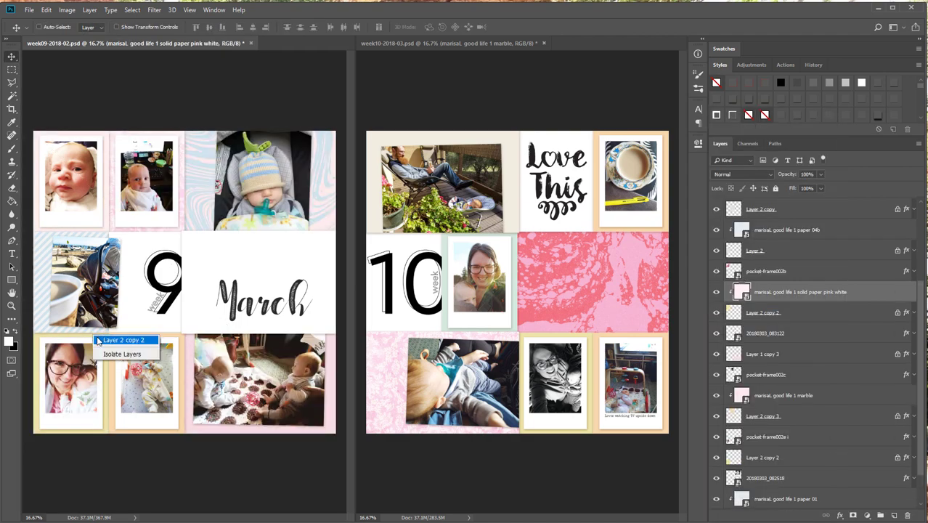
pyautogui.click(98, 340)
pyautogui.moveTo(0, 312); pyautogui.dragTo(231, 296)
pyautogui.press('Return')
pyautogui.rightClick(807, 455)
pyautogui.click(840, 248)
# Place good life 1 paper 10 and clip it to the week 9 page's orange bottom-row pocket
pyautogui.rightClick(145, 339)
pyautogui.click(154, 343)
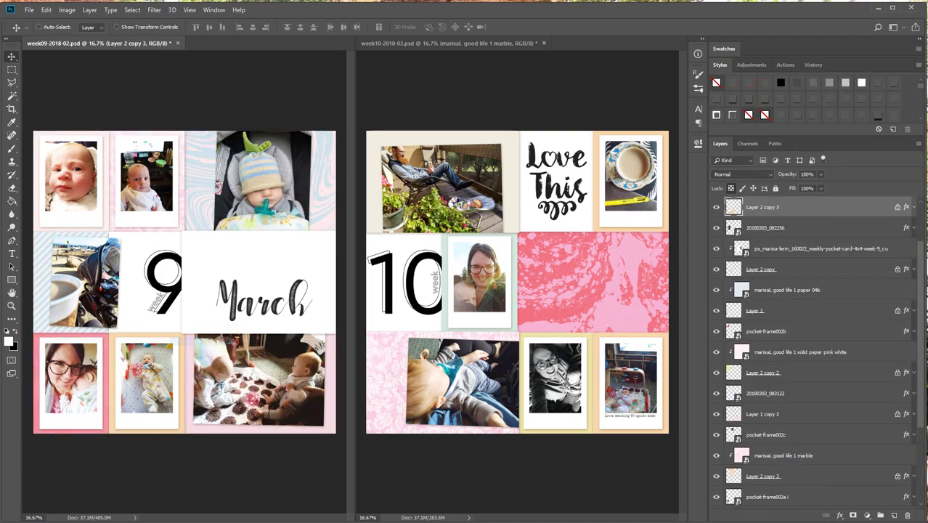
pyautogui.moveTo(0, 313); pyautogui.dragTo(169, 366)
pyautogui.press('Return')
pyautogui.rightClick(846, 210)
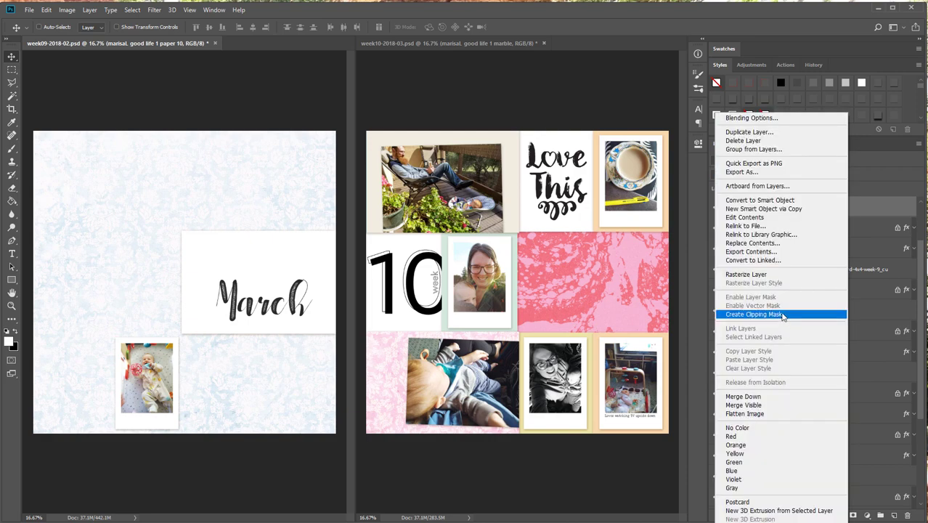
pyautogui.click(784, 315)
# Place good life 1 paper 13 and clip it to the week 9 page's large pink bottom-right pocket
pyautogui.rightClick(190, 344)
pyautogui.click(199, 349)
pyautogui.hotkey('ctrl', 'v')
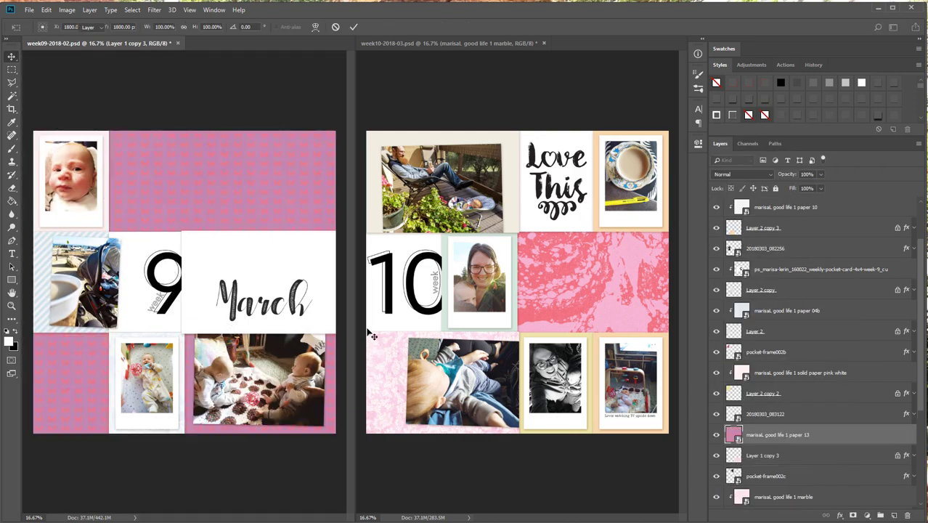
pyautogui.rightClick(832, 434)
pyautogui.click(871, 227)
pyautogui.hotkey('ctrl', 'v')
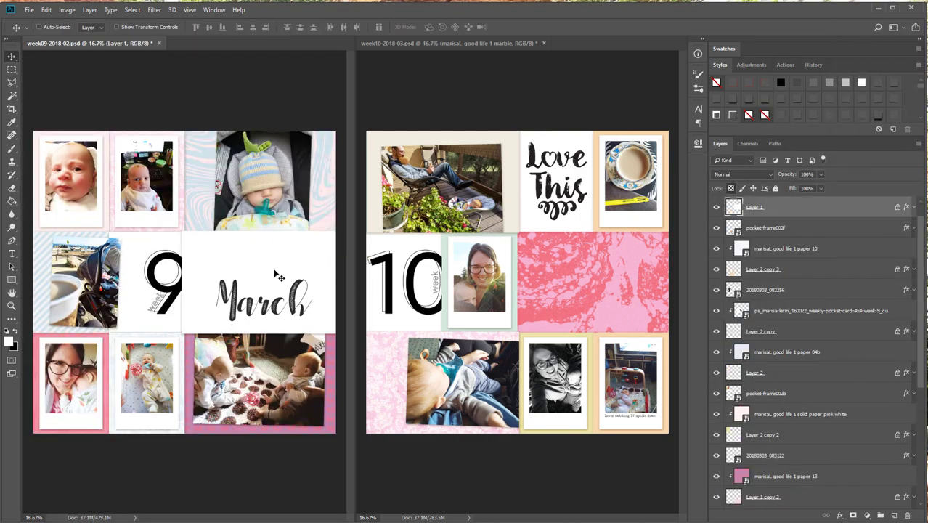
# Scale down the March lettering and move it to the lower right corner of its card
pyautogui.rightClick(296, 293)
pyautogui.click(305, 297)
pyautogui.moveTo(299, 299); pyautogui.dragTo(323, 317)
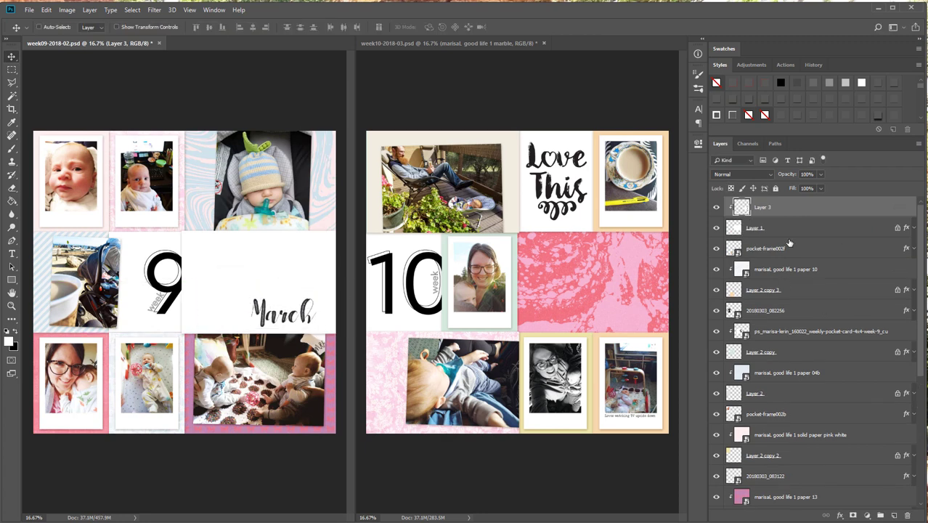
# Add a white rectangle with a drop shadow on a new layer beneath the March lettering
pyautogui.click(784, 227)
pyautogui.click(895, 515)
pyautogui.click(12, 279)
pyautogui.moveTo(246, 295); pyautogui.dragTo(324, 336)
pyautogui.click(879, 83)
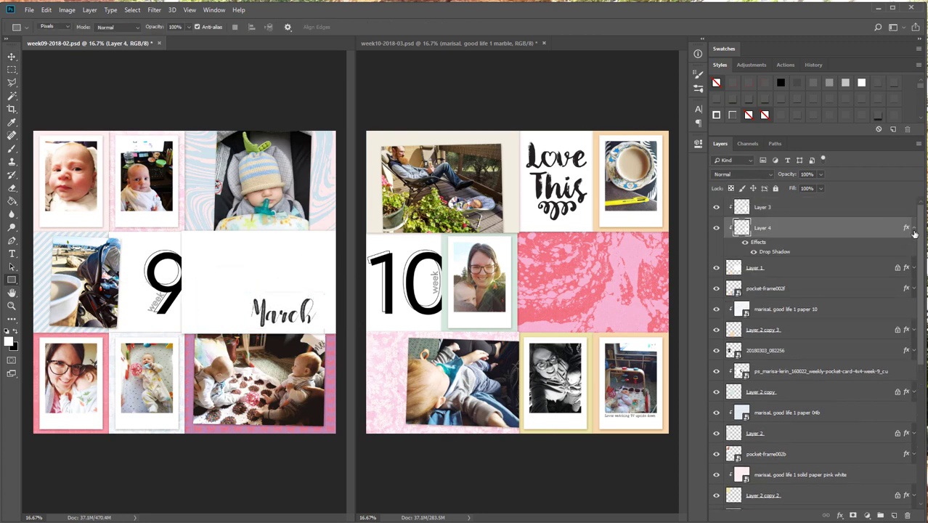
pyautogui.click(914, 228)
# Align the vertical centers of the March lettering and its rectangle
pyautogui.keyDown('shift'); pyautogui.click(775, 212); pyautogui.keyUp('shift')
pyautogui.press('v')
pyautogui.click(211, 29)
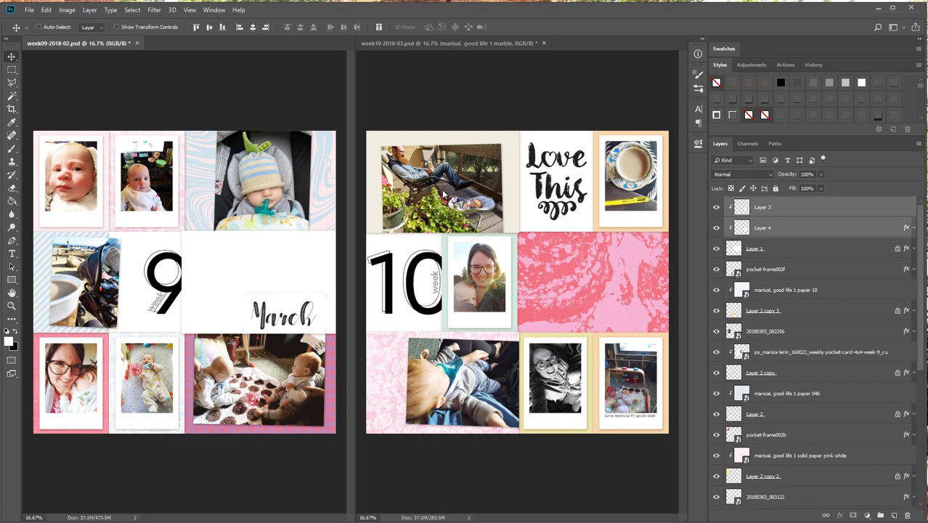
# Marquee-select a narrow strip along the card's right edge with the March lettering layer active
pyautogui.click(783, 207)
pyautogui.rightClick(790, 208)
pyautogui.click(780, 228)
pyautogui.click(779, 207)
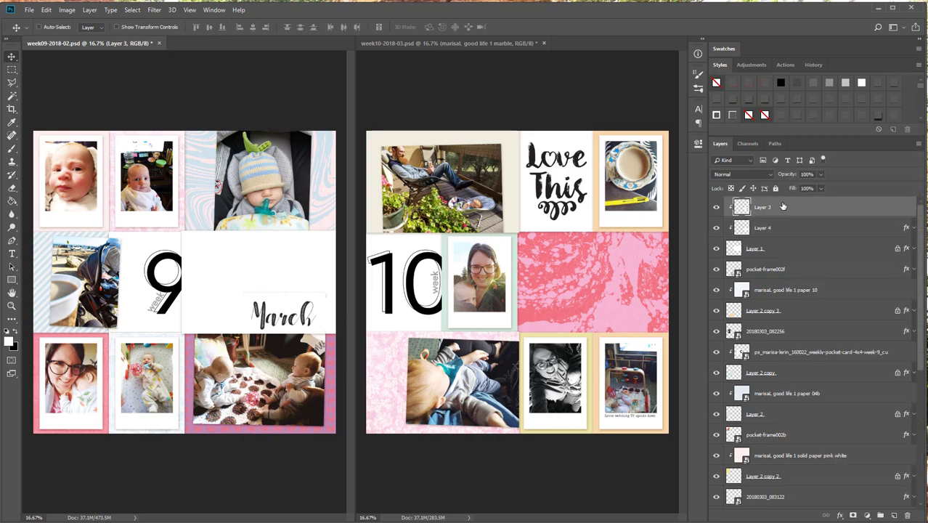
pyautogui.rightClick(784, 207)
pyautogui.click(766, 212)
pyautogui.press('m')
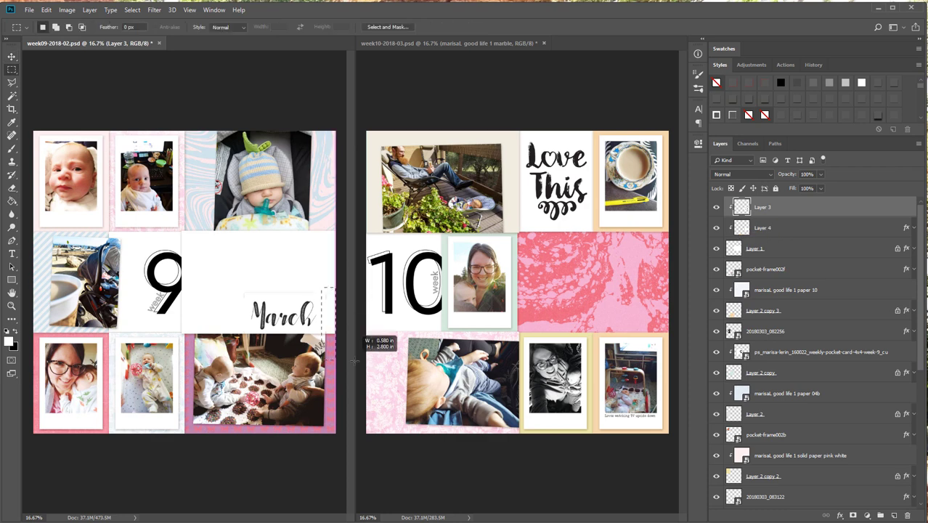
# Move the March lettering and its rectangle together up to the top edge of the card
pyautogui.keyDown('shift'); pyautogui.click(821, 232); pyautogui.keyUp('shift')
pyautogui.press('v')
pyautogui.moveTo(325, 327); pyautogui.dragTo(325, 263)
# Place good life 1 paper 11b and clip it to the card behind the March label
pyautogui.rightClick(216, 296)
pyautogui.click(239, 303)
pyautogui.moveTo(1, 258); pyautogui.dragTo(105, 256)
pyautogui.press('Return')
pyautogui.hotkey('ctrl', 'alt', 'g')
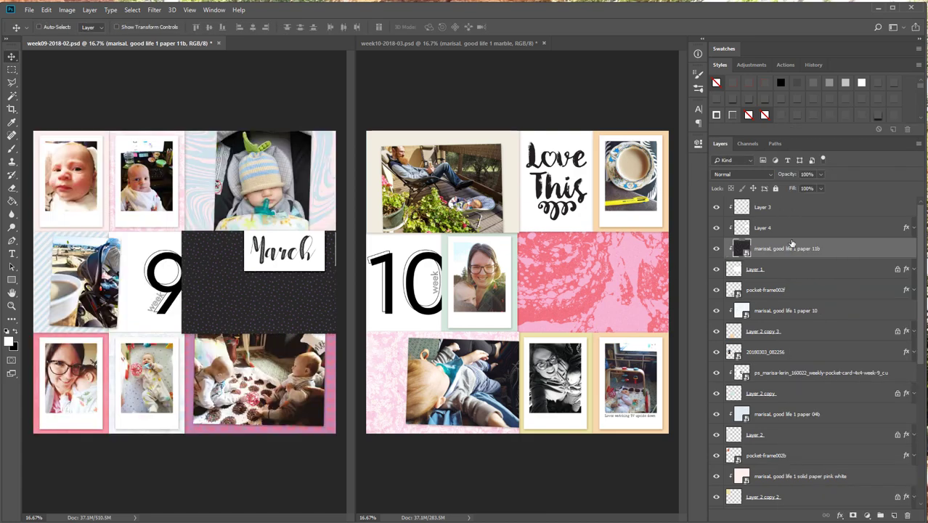
# Erase the stray white line at the March card's right edge and nudge the lettering slightly right
pyautogui.click(792, 228)
pyautogui.press('e')
pyautogui.hotkey('alt', ']')
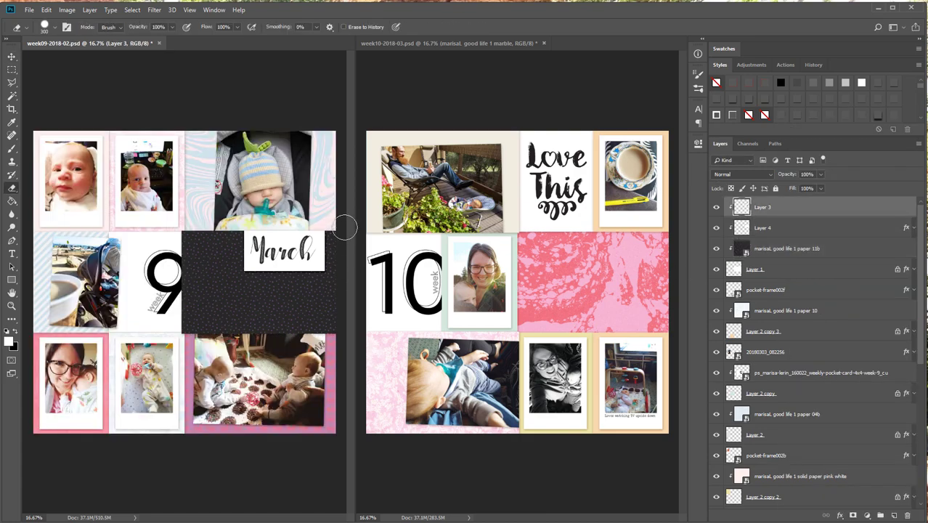
pyautogui.press('v')
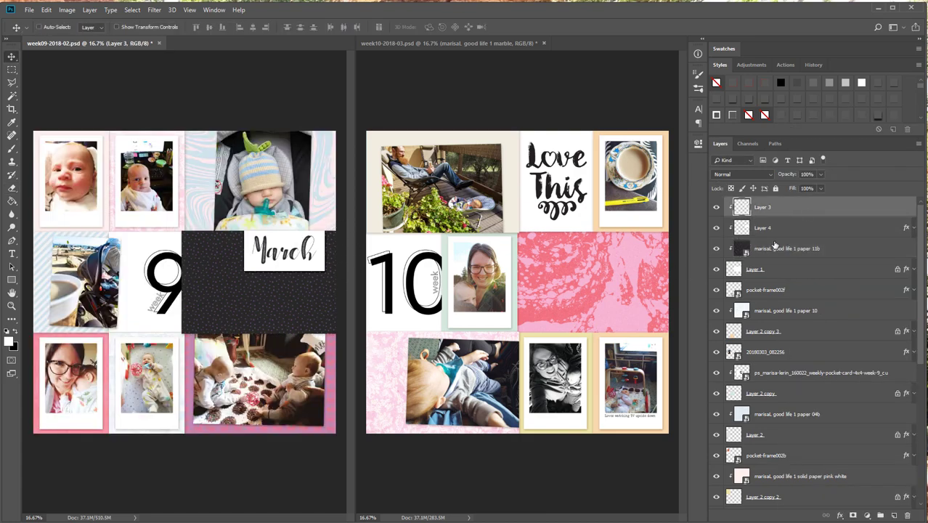
# Clip good life 1 paper 03b to the week 10 page's orange top-right pocket and paper 05 to its large top-left pocket
pyautogui.click(572, 225)
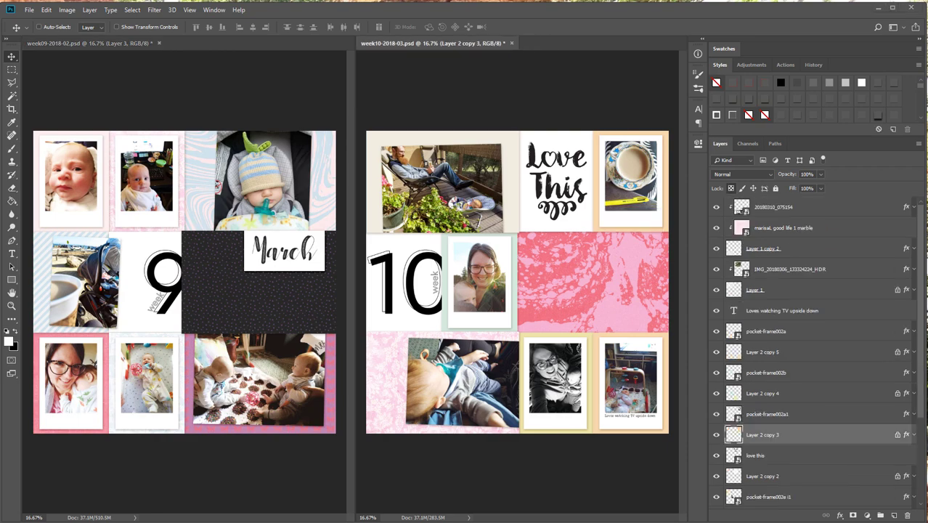
pyautogui.press('Return')
pyautogui.rightClick(819, 437)
pyautogui.click(862, 227)
pyautogui.rightClick(513, 171)
pyautogui.click(525, 178)
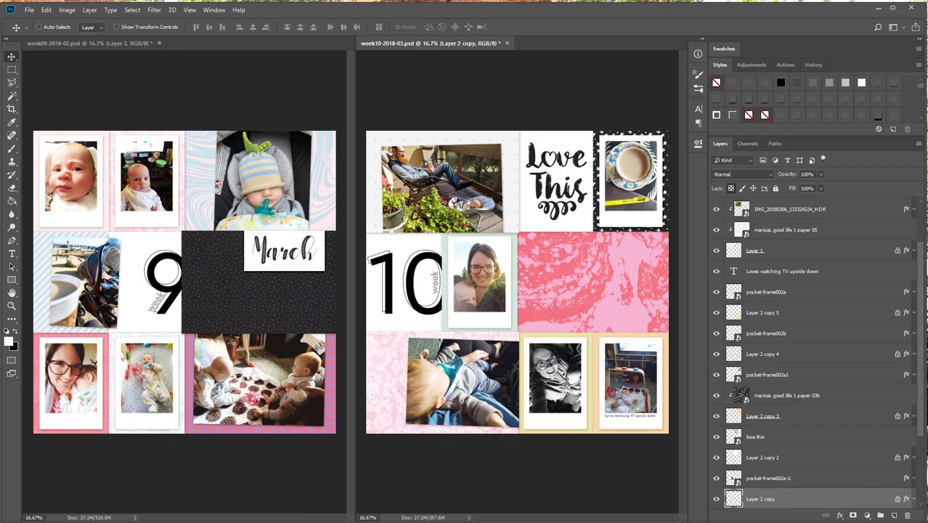
# Place good life 1 paper 04 clipped to the pocket behind the middle-row portrait and save the week 10 file
pyautogui.hotkey('ctrl', 'v')
pyautogui.hotkey('ctrl', 'alt', 'g')
pyautogui.hotkey('ctrl', 's')
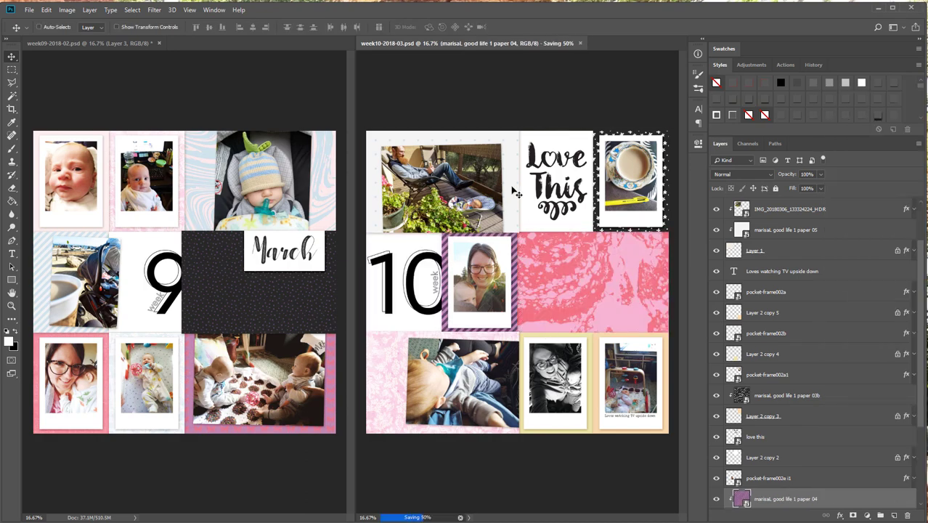
# Replace paper 05 in the week 10 page's top-left pocket with good life 1 paper 05b
pyautogui.rightClick(514, 190)
pyautogui.click(526, 197)
pyautogui.press('Delete')
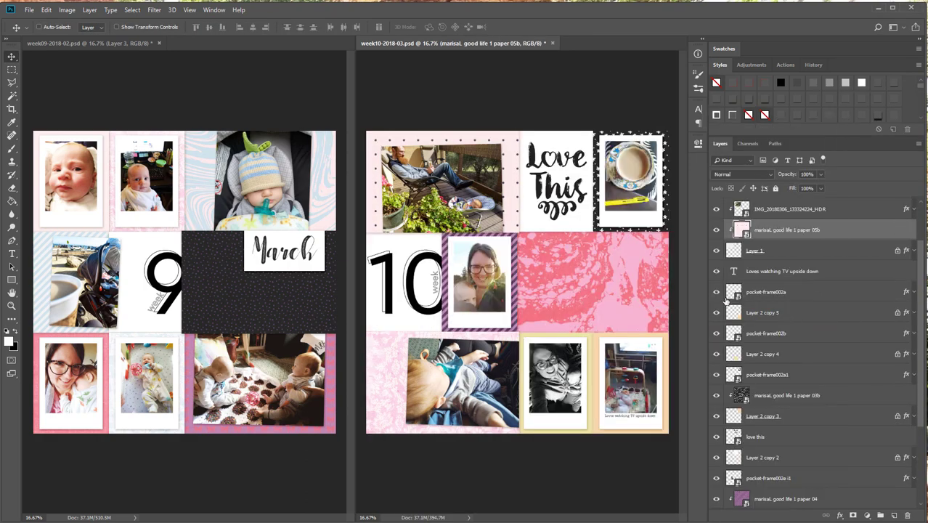
# Clip good life 1 solid paper blue to the week 10 pocket behind the black-and-white portrait and select the orange pocket beside it
pyautogui.rightClick(500, 334)
pyautogui.click(556, 343)
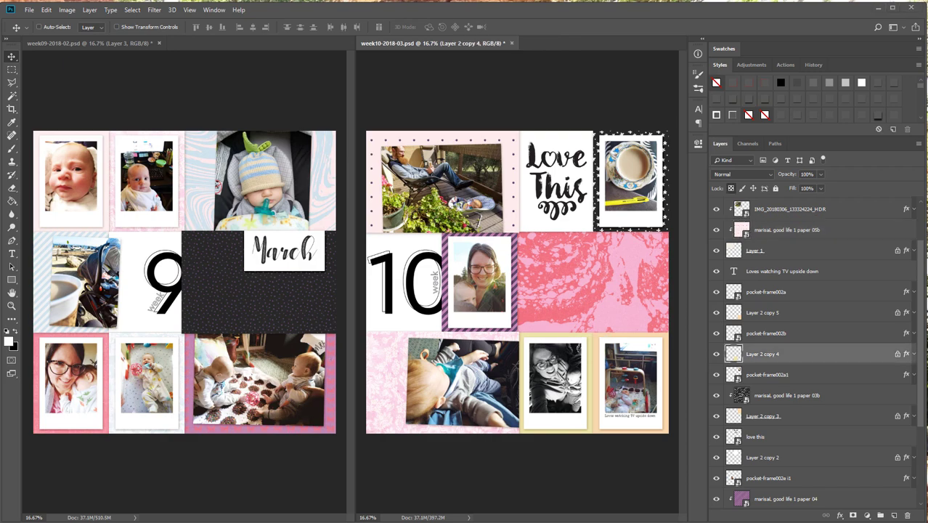
pyautogui.rightClick(575, 337)
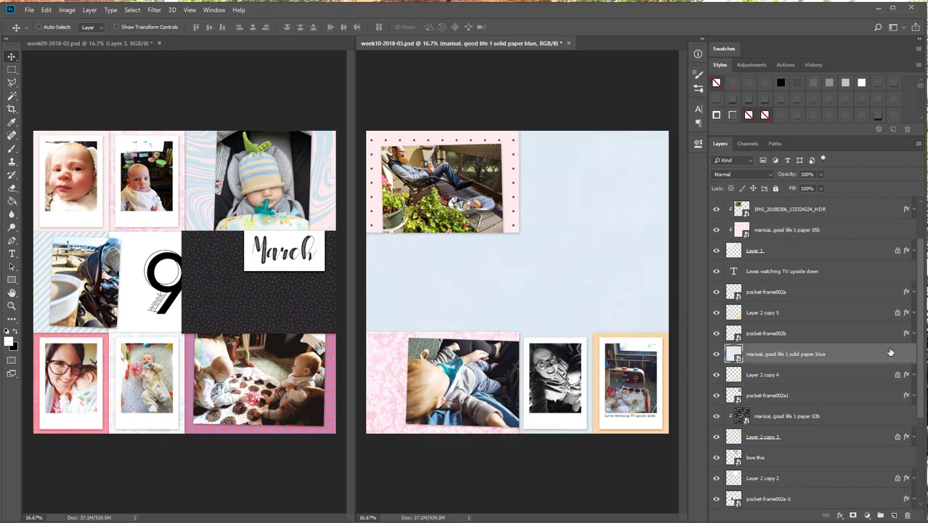
pyautogui.hotkey('ctrl', 'alt', 'g')
pyautogui.rightClick(656, 345)
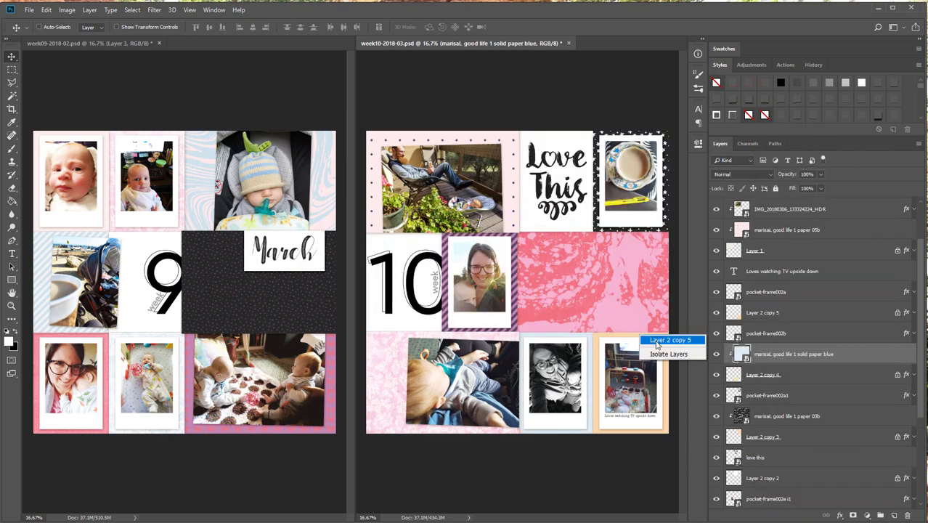
pyautogui.click(670, 340)
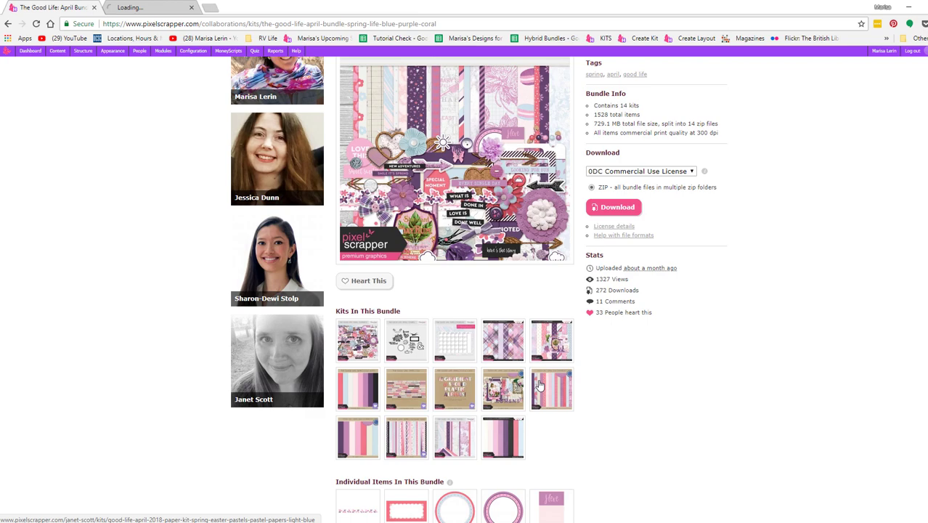
# Switch to the browser and look through the paper kits and mini kit of The Good Life: April Bundle on Pixel Scrapper
pyautogui.rightClick(506, 338)
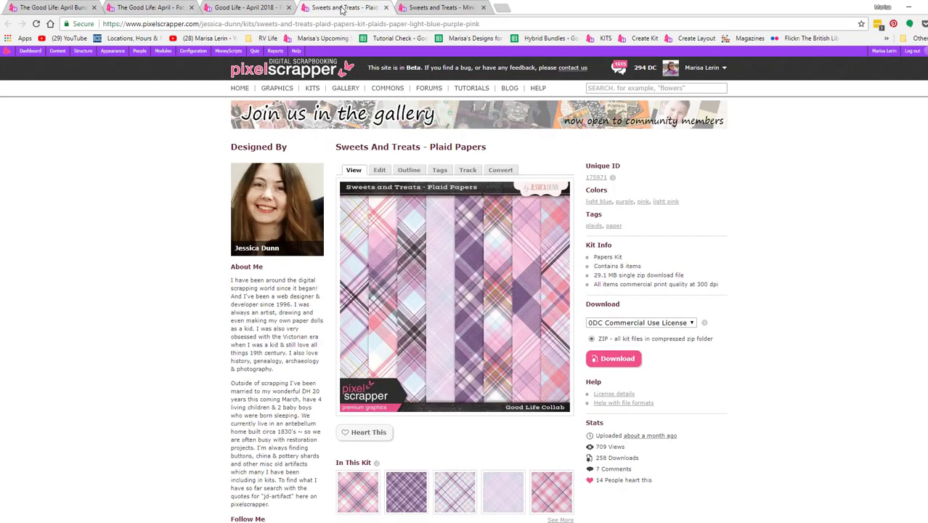
pyautogui.scroll(-2, 552, 405)
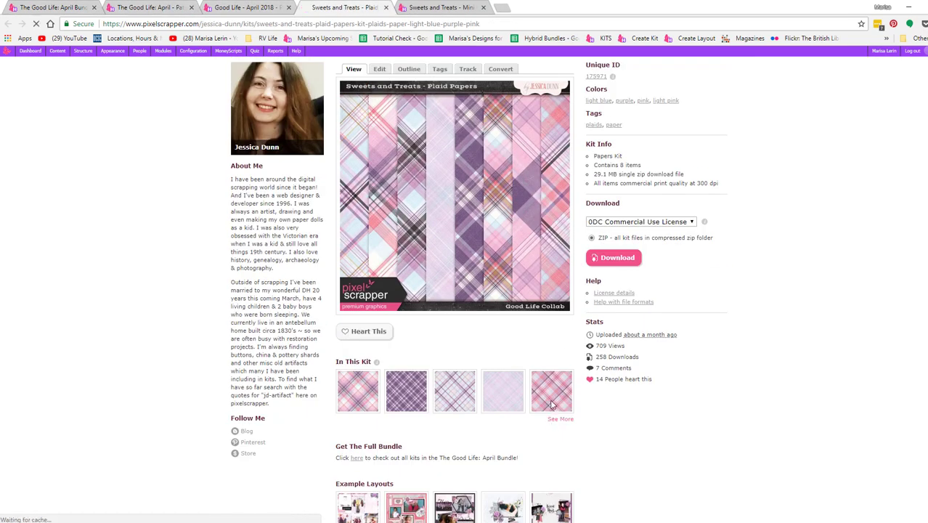
pyautogui.click(440, 8)
pyautogui.scroll(-3, 568, 369)
pyautogui.click(160, 5)
pyautogui.click(245, 5)
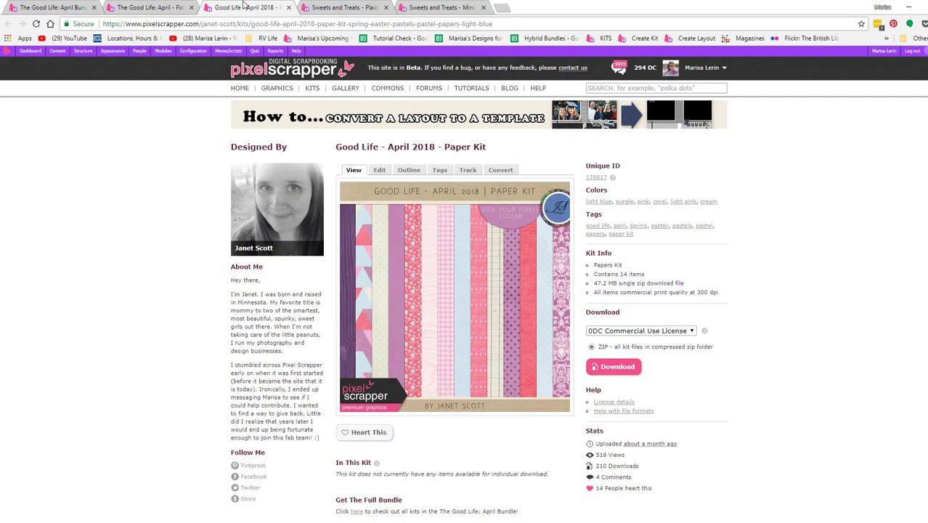
# Download Sweets and Treats Plaid Paper 07 from the plaid papers kit and browse the Sweets and Treats Mini Kit's items
pyautogui.click(341, 7)
pyautogui.scroll(-1, 474, 456)
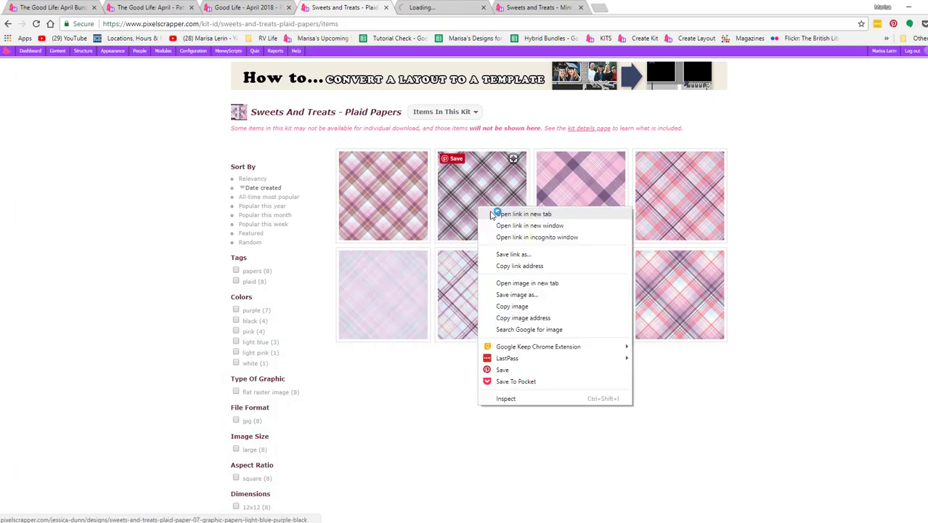
pyautogui.click(465, 131)
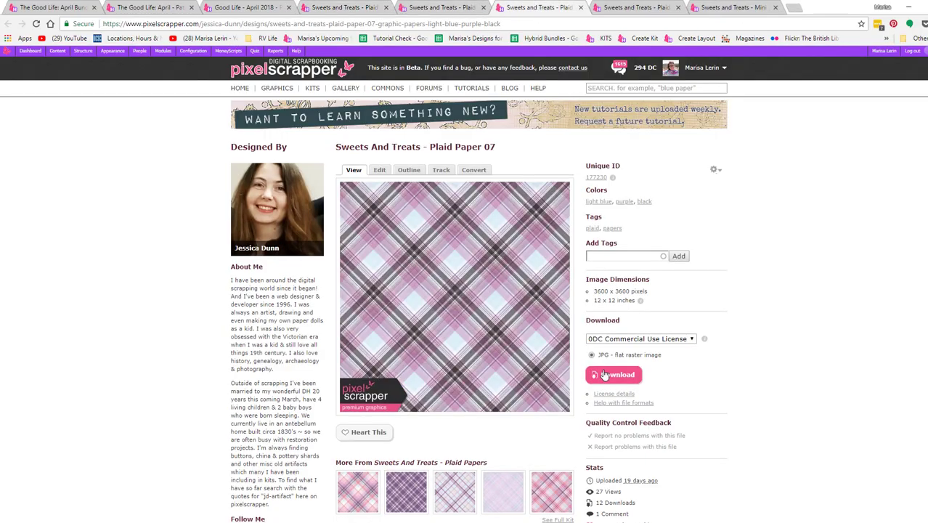
pyautogui.click(605, 375)
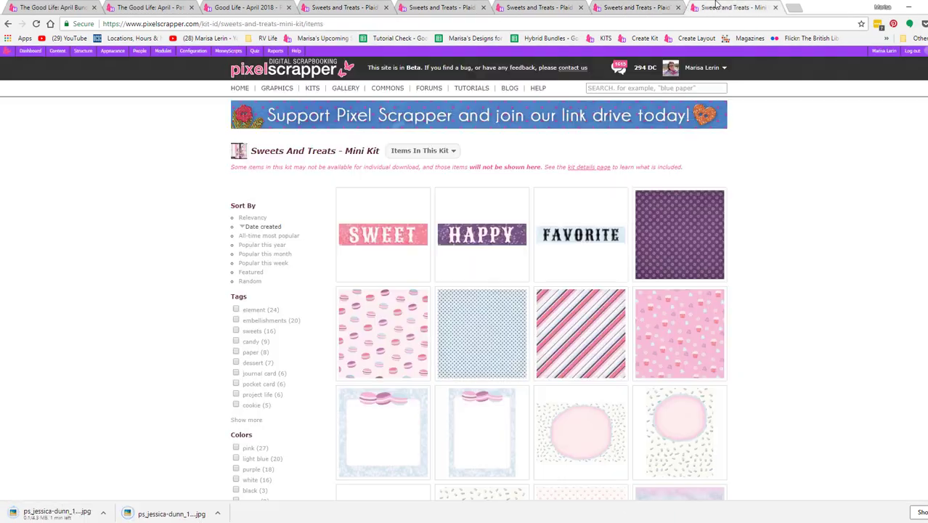
pyautogui.scroll(-2, 642, 218)
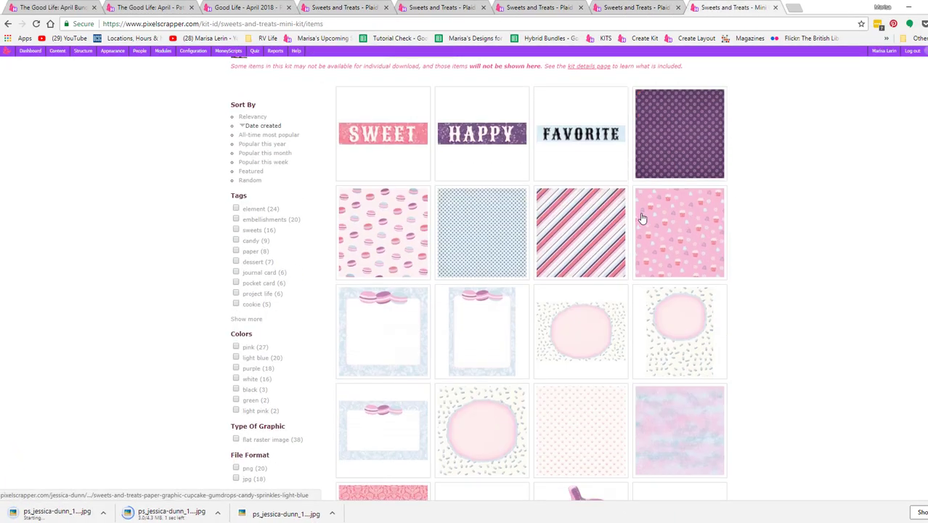
pyautogui.scroll(-10, 642, 218)
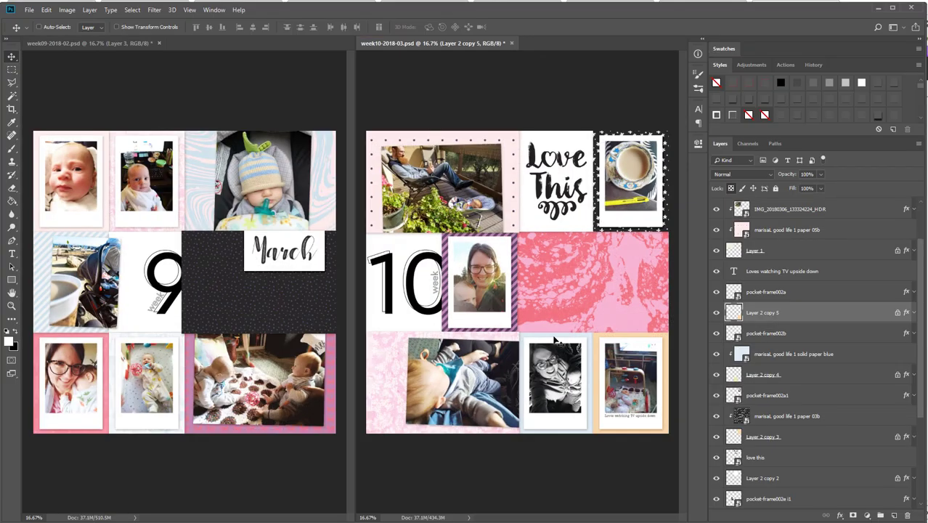
# Back in Photoshop, clip plaid paper 07 to the black-and-white portrait's pocket and the cotton candy watercolor paper to the bottom-right pocket
pyautogui.moveTo(813, 312); pyautogui.dragTo(843, 362)
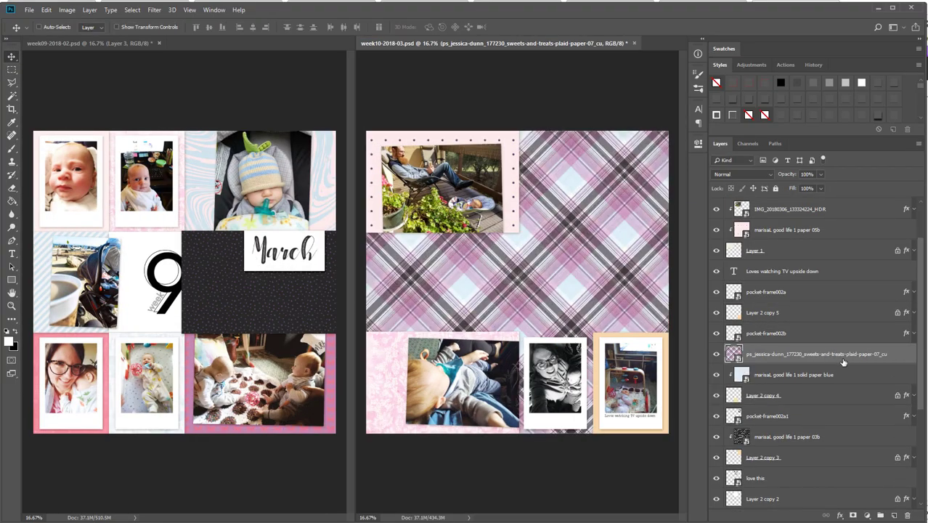
pyautogui.keyDown('alt'); pyautogui.click(844, 363); pyautogui.keyUp('alt')
pyautogui.click(762, 312)
pyautogui.hotkey('ctrl', 't')
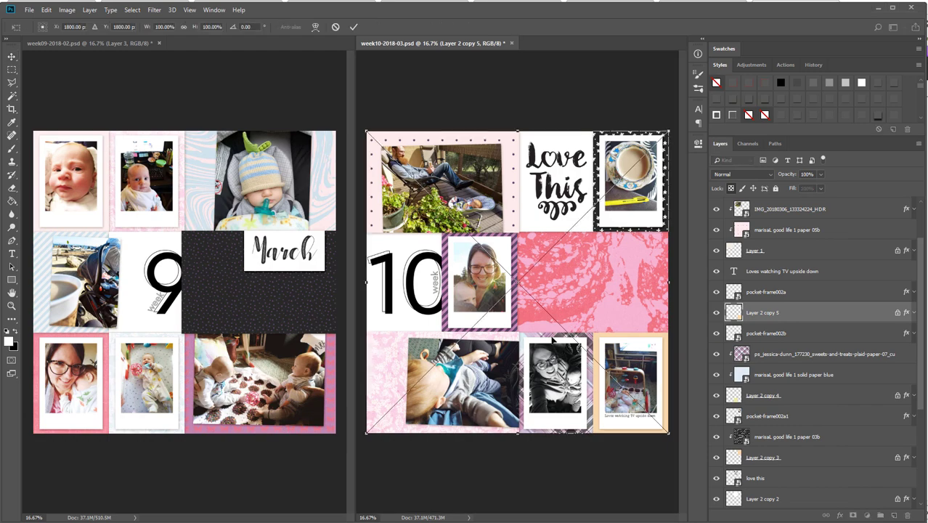
pyautogui.press('Return')
pyautogui.keyDown('alt'); pyautogui.click(845, 322); pyautogui.keyUp('alt')
# On the week 9 page, clip the cotton candy watercolor paper to the top-right pocket and replace the bottom-right pocket's paper with plaid paper 08
pyautogui.moveTo(202, 232); pyautogui.dragTo(204, 234)
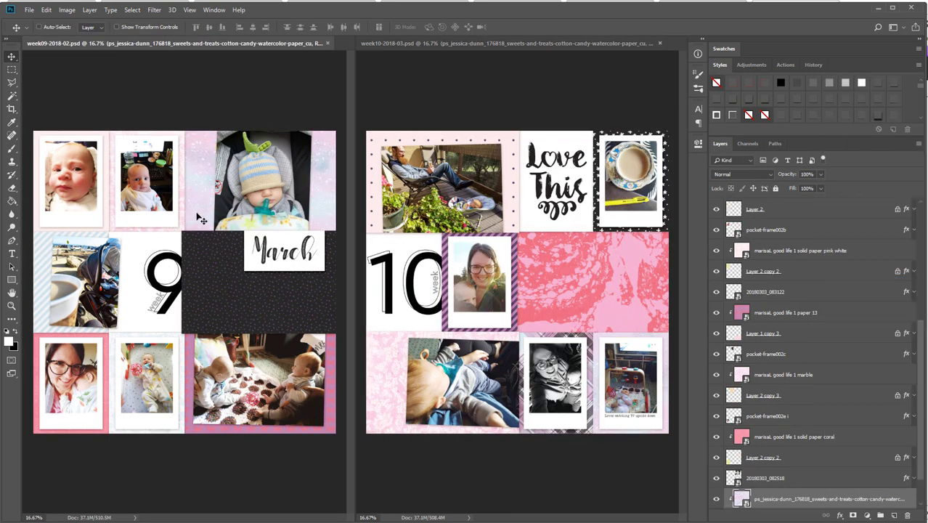
pyautogui.rightClick(329, 370)
pyautogui.click(337, 375)
pyautogui.press('Delete')
pyautogui.press('Return')
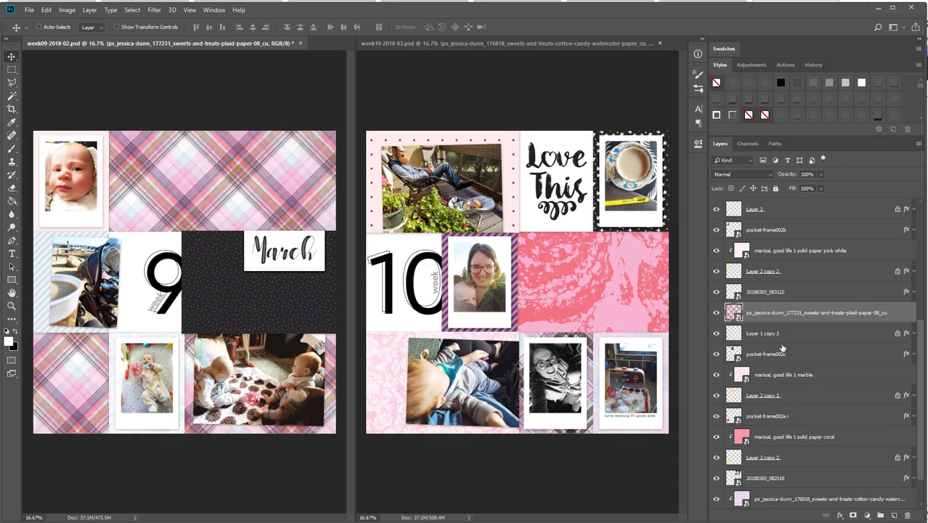
pyautogui.keyDown('alt'); pyautogui.click(812, 322); pyautogui.keyUp('alt')
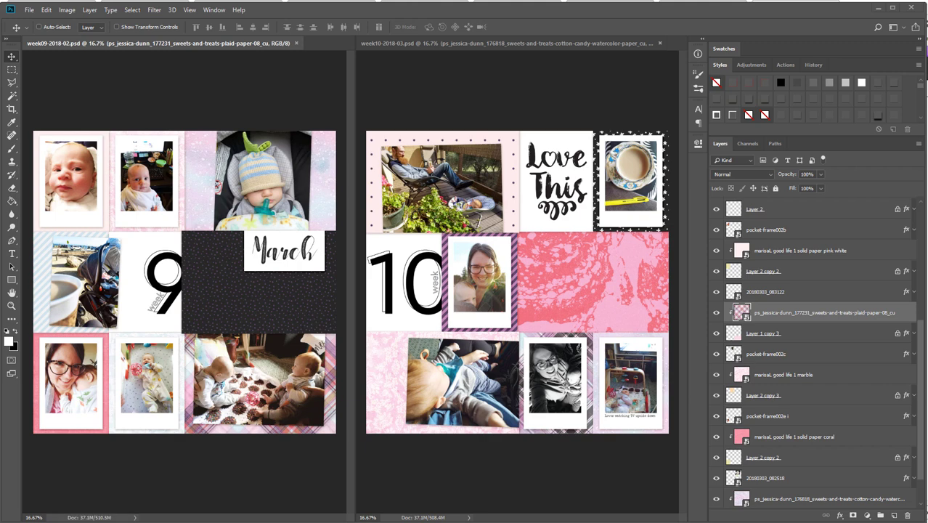
# Delete the March lettering and its white card from the week 9 page's black pocket, keeping paper 11b
pyautogui.rightClick(289, 265)
pyautogui.click(249, 272)
pyautogui.rightClick(274, 262)
pyautogui.click(283, 267)
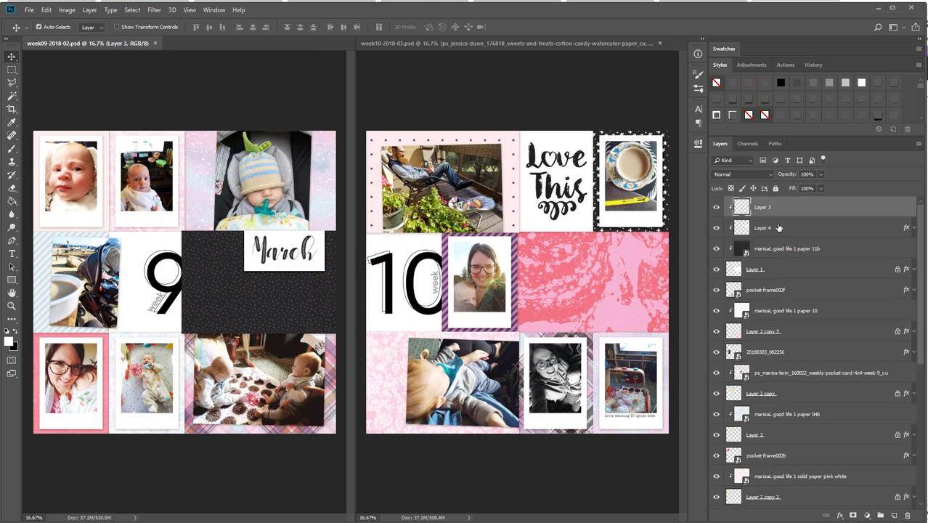
pyautogui.keyDown('shift'); pyautogui.click(779, 226); pyautogui.keyUp('shift')
pyautogui.hotkey('ctrl', 't')
pyautogui.moveTo(244, 271); pyautogui.dragTo(558, 227)
pyautogui.press('Return')
pyautogui.rightClick(769, 230)
pyautogui.click(798, 292)
pyautogui.press('Delete')
pyautogui.click(180, 249)
pyautogui.press('Delete')
pyautogui.press('Delete')
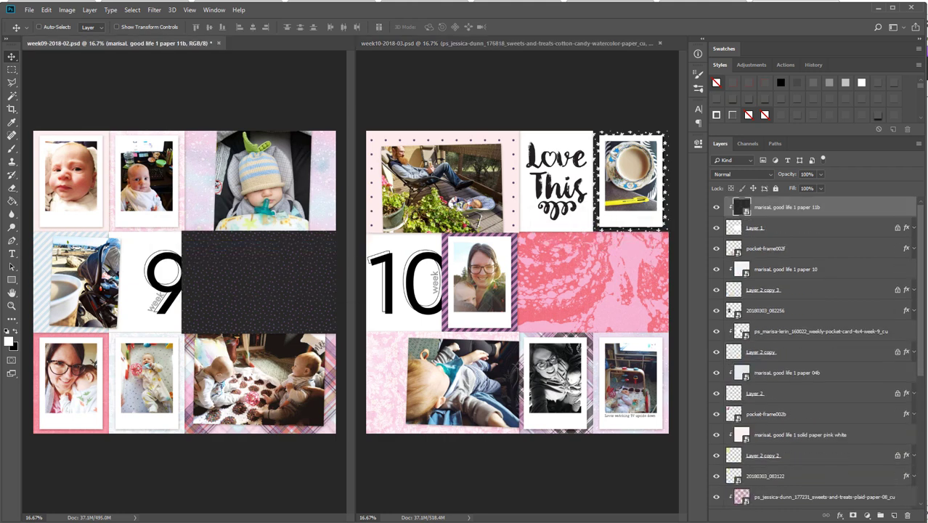
# Add the white text March in Veteran Typewriter to the week 9 page's black pocket, then enlarge and centre it there
pyautogui.press('t')
pyautogui.click(236, 272)
pyautogui.click(11, 56)
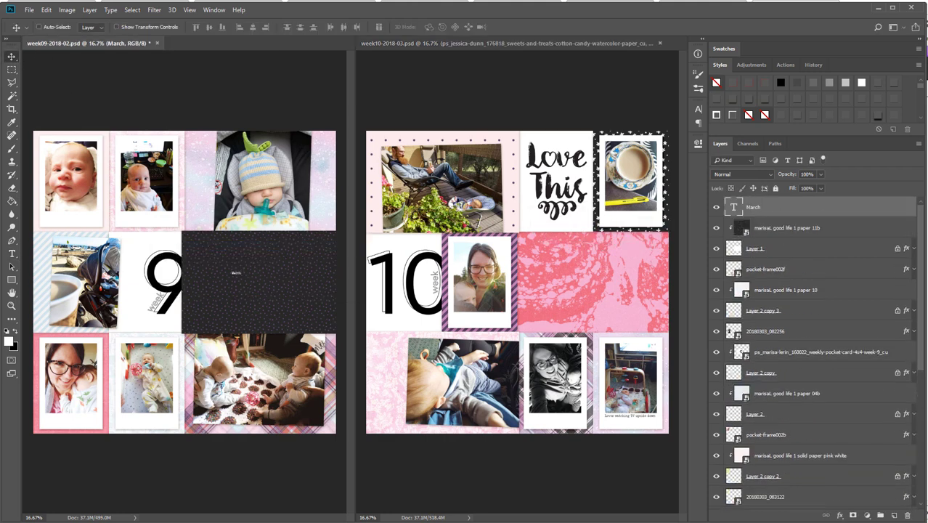
pyautogui.press('t')
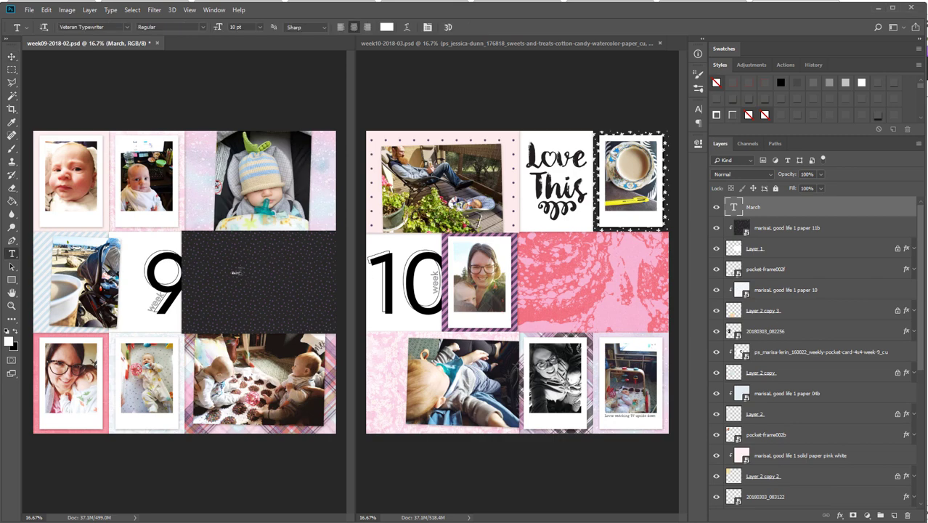
pyautogui.click(239, 276)
pyautogui.click(11, 56)
pyautogui.hotkey('ctrl', 't')
pyautogui.moveTo(241, 276); pyautogui.dragTo(328, 309)
pyautogui.moveTo(284, 292); pyautogui.dragTo(270, 276)
pyautogui.press('Return')
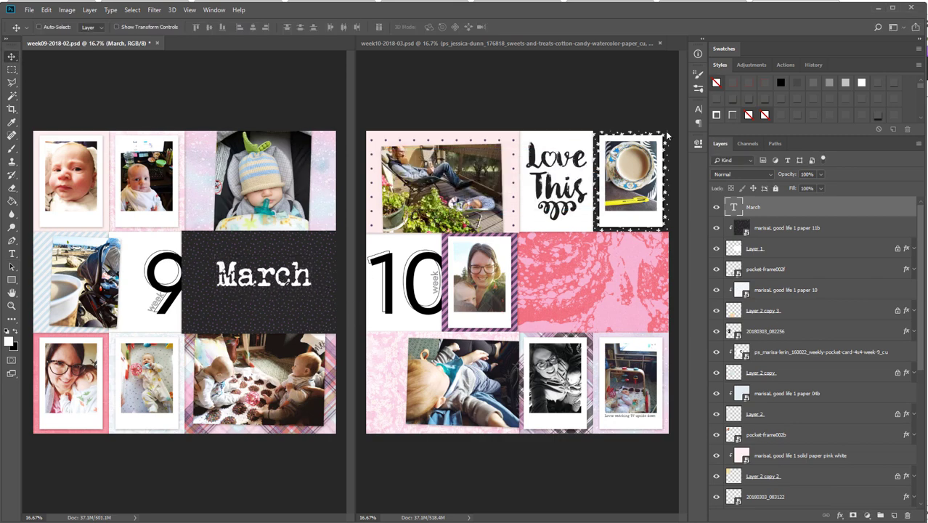
# Set the March text's font to Botanica Script DryBrush and shift the word slightly down and left
pyautogui.click(698, 109)
pyautogui.click(637, 122)
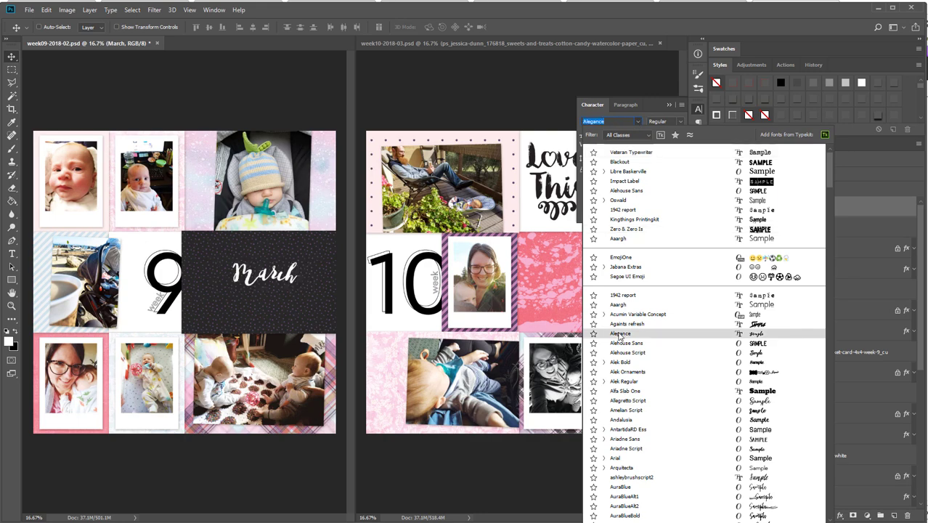
pyautogui.click(622, 121)
pyautogui.click(621, 121)
pyautogui.write('brush')
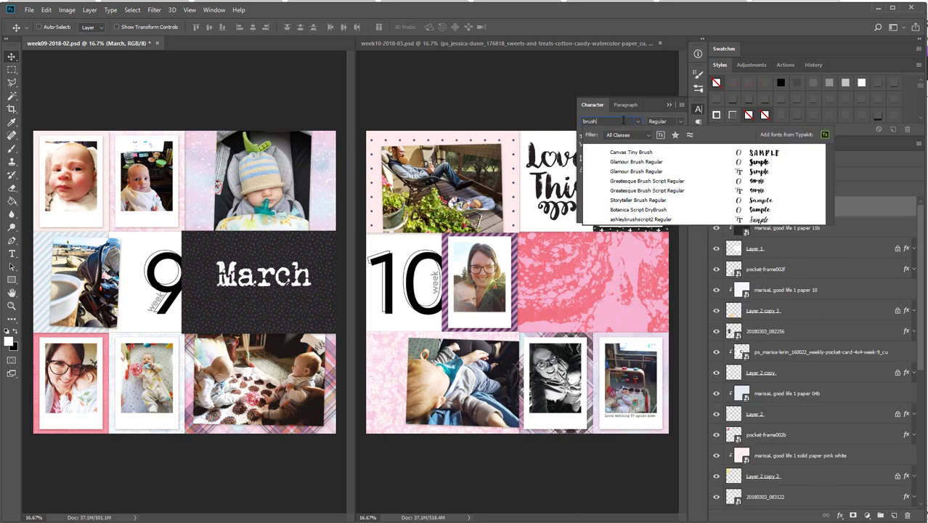
pyautogui.click(630, 209)
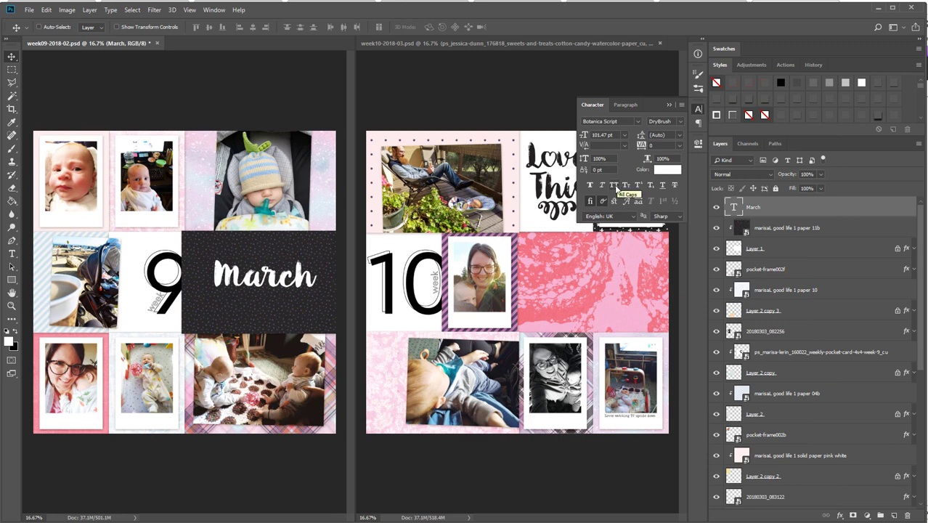
pyautogui.click(670, 106)
pyautogui.moveTo(319, 244)
pyautogui.mouseDown()
pyautogui.moveTo(319, 284)
pyautogui.moveTo(315, 247)
pyautogui.mouseUp()
# Recolour the March text with the purple sampled from the week 10 portrait's striped pocket and enlarge it to span the black pocket
pyautogui.click(699, 109)
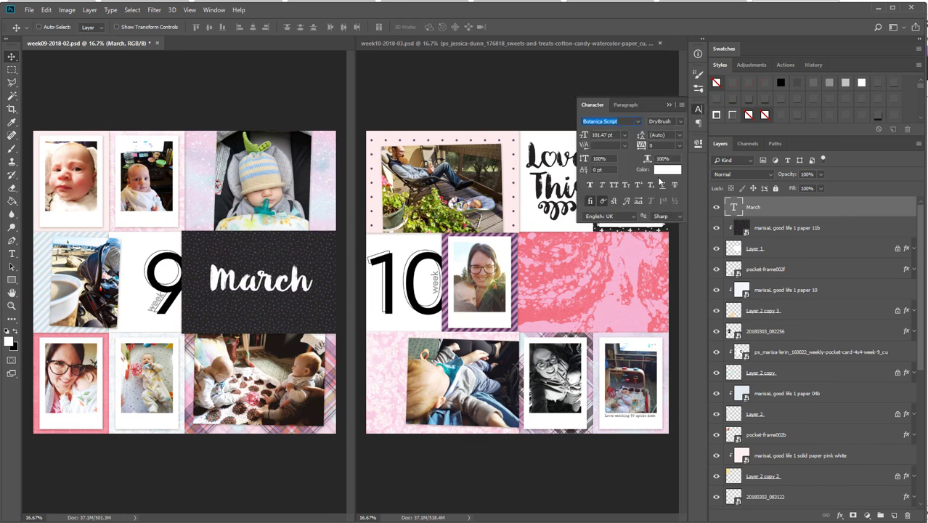
pyautogui.click(671, 170)
pyautogui.click(514, 283)
pyautogui.click(779, 220)
pyautogui.hotkey('ctrl', 't')
pyautogui.moveTo(210, 261); pyautogui.dragTo(187, 250)
pyautogui.moveTo(313, 307); pyautogui.dragTo(257, 292)
pyautogui.click(670, 105)
pyautogui.press('Return')
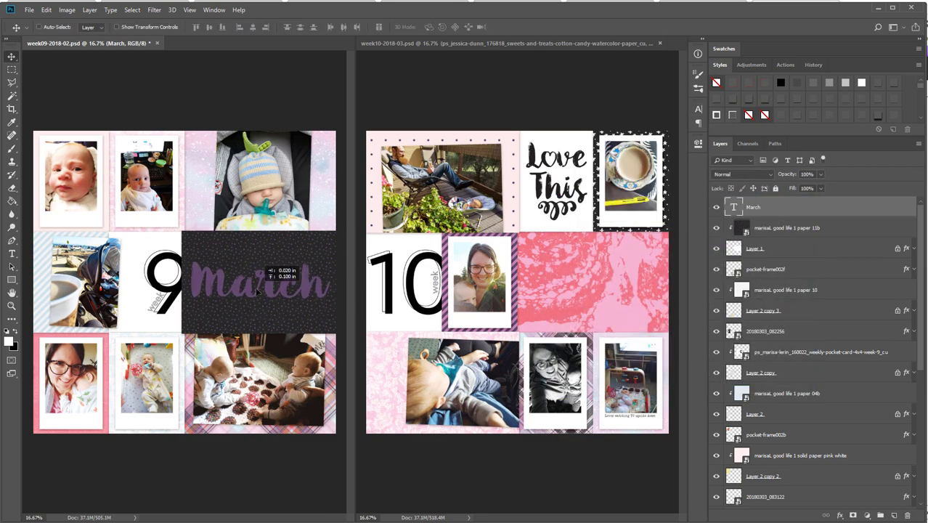
# Split the March text's Blend If underlying black point to 0 / 45, clip the text to the black pocket, centre it vertically and save
pyautogui.doubleClick(825, 215)
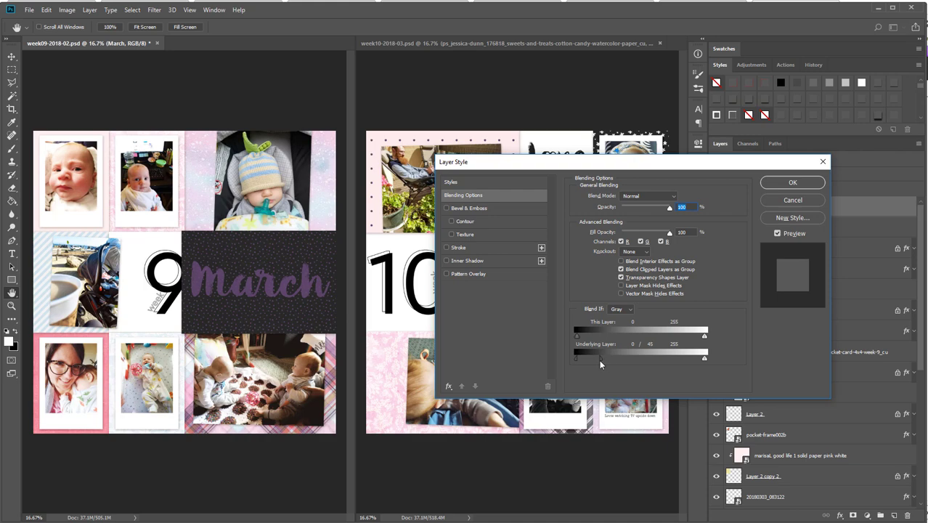
pyautogui.click(803, 185)
pyautogui.moveTo(262, 281); pyautogui.dragTo(266, 319)
pyautogui.rightClick(804, 206)
pyautogui.moveTo(785, 208); pyautogui.dragTo(780, 238)
pyautogui.hotkey('ctrl', ']')
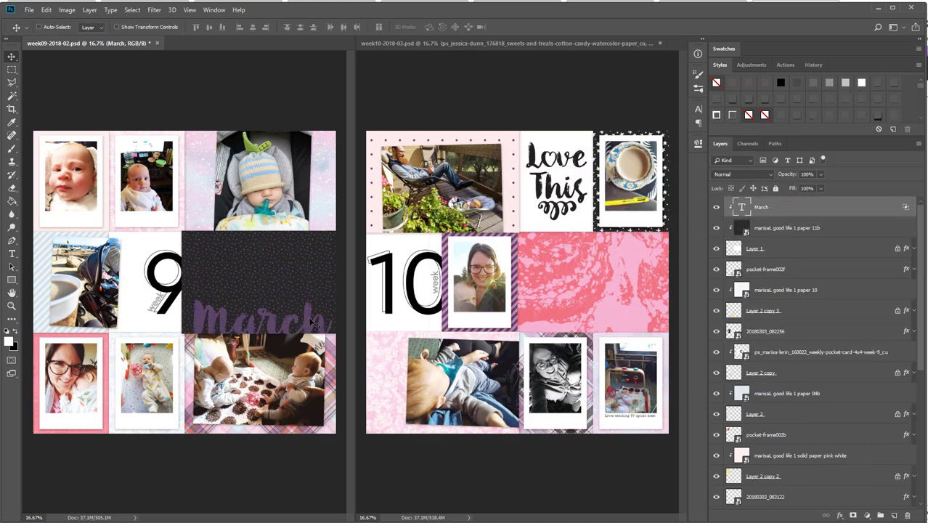
pyautogui.moveTo(314, 325); pyautogui.dragTo(313, 294)
pyautogui.hotkey('ctrl', 's')
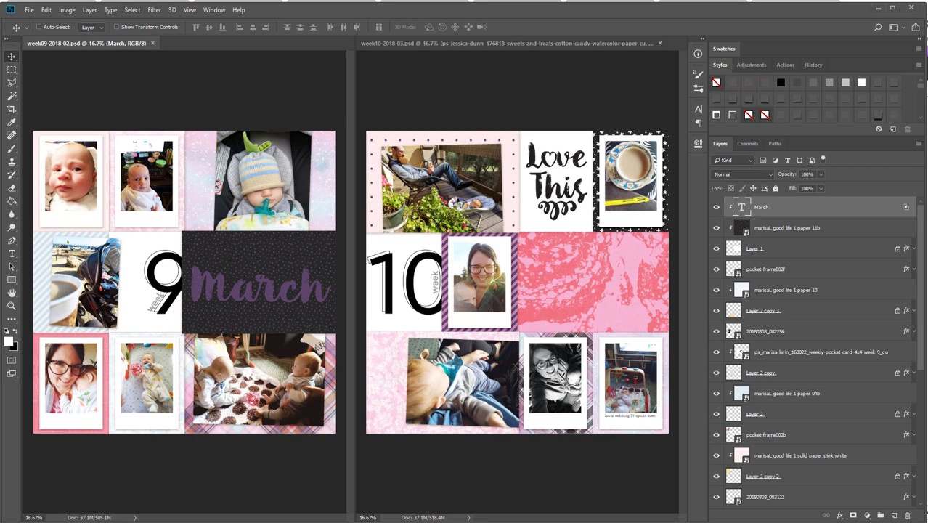
# Place good life 1 flair 5 on the lower edge of week 10's coffee cup frame, order its layer directly above that frame and save
pyautogui.moveTo(927, 220); pyautogui.dragTo(577, 220)
pyautogui.press('Return')
pyautogui.moveTo(498, 301); pyautogui.dragTo(643, 233)
pyautogui.press('F2')
pyautogui.click(915, 373)
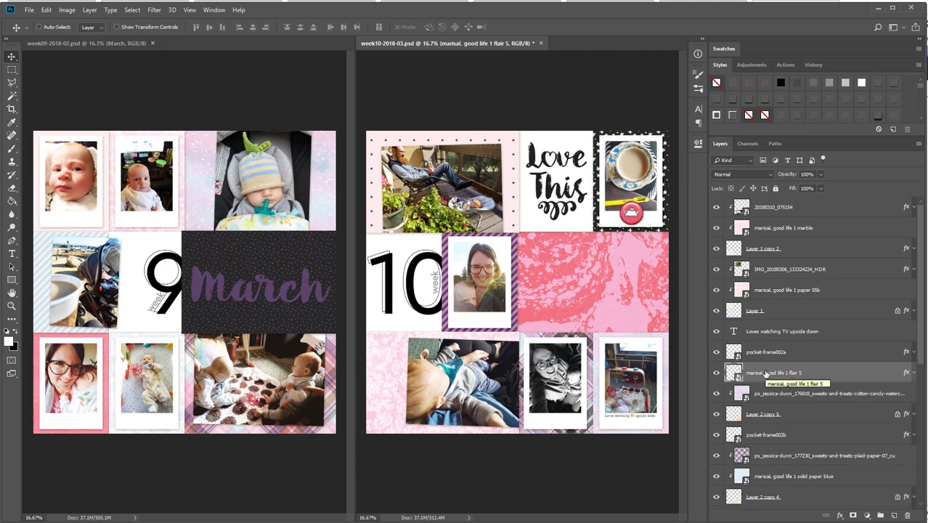
pyautogui.moveTo(766, 372); pyautogui.dragTo(774, 447)
pyautogui.hotkey('ctrl', 's')
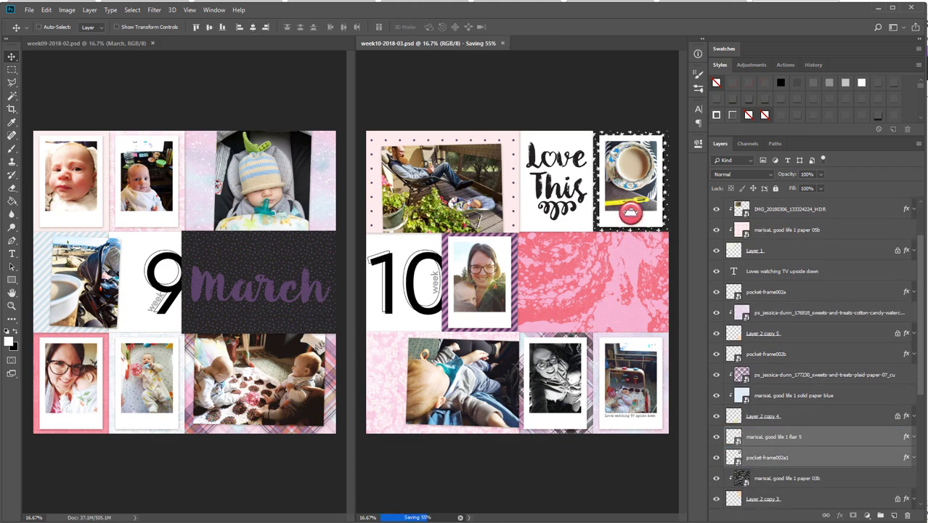
# Try the good life 1 cork ampersand outline over the start of March on the week 9 page and delete it
pyautogui.moveTo(927, 308); pyautogui.dragTo(320, 308)
pyautogui.press('Return')
pyautogui.moveTo(193, 284); pyautogui.dragTo(618, 293)
pyautogui.press('Delete')
pyautogui.press('Delete')
pyautogui.hotkey('ctrl', 'z')
pyautogui.rightClick(204, 280)
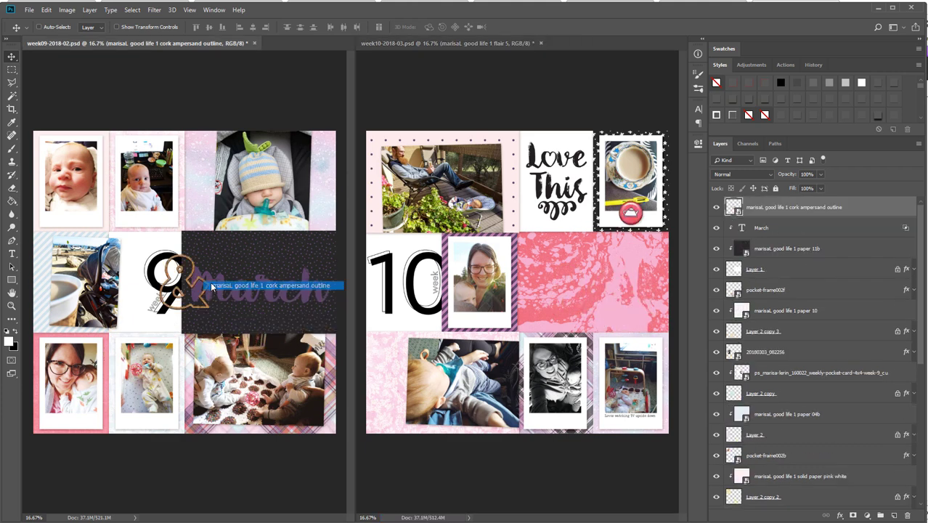
pyautogui.click(211, 285)
pyautogui.press('Delete')
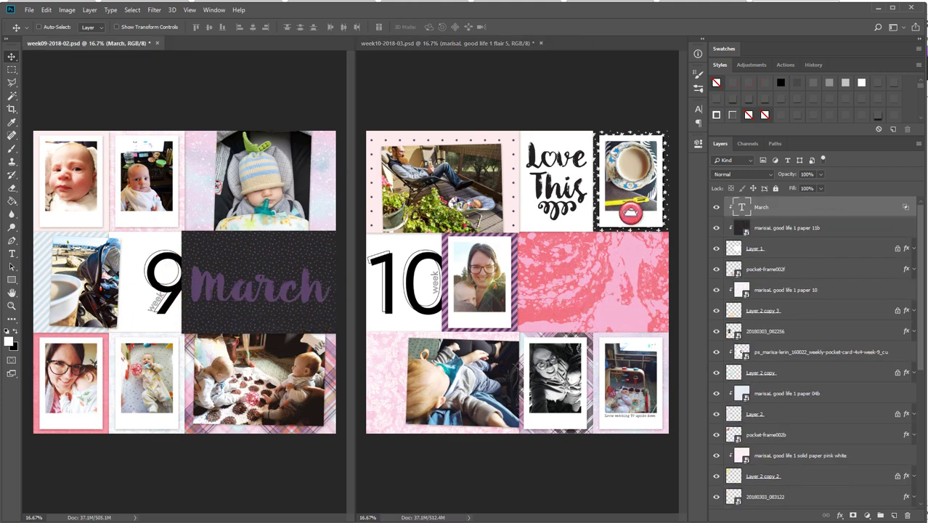
# Place the good life 1 home is where you are label, unclipped with a drop shadow, over the week 10 patio photo's lower corner as the topmost layer
pyautogui.moveTo(927, 308); pyautogui.dragTo(421, 206)
pyautogui.press('Return')
pyautogui.moveTo(825, 497); pyautogui.dragTo(815, 218)
pyautogui.click(892, 98)
pyautogui.moveTo(532, 223); pyautogui.dragTo(430, 156)
pyautogui.moveTo(821, 229); pyautogui.dragTo(821, 200)
pyautogui.rightClick(835, 208)
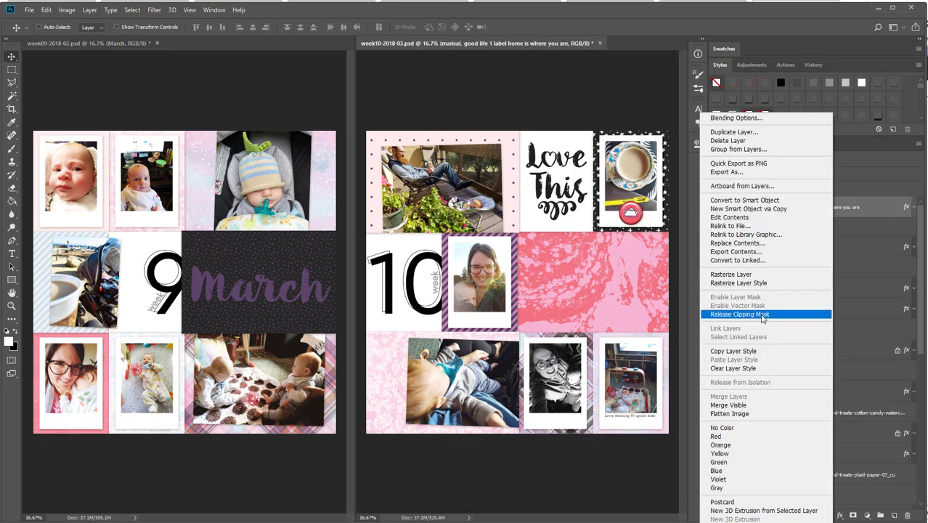
pyautogui.click(764, 315)
pyautogui.click(915, 208)
pyautogui.moveTo(422, 196); pyautogui.dragTo(409, 179)
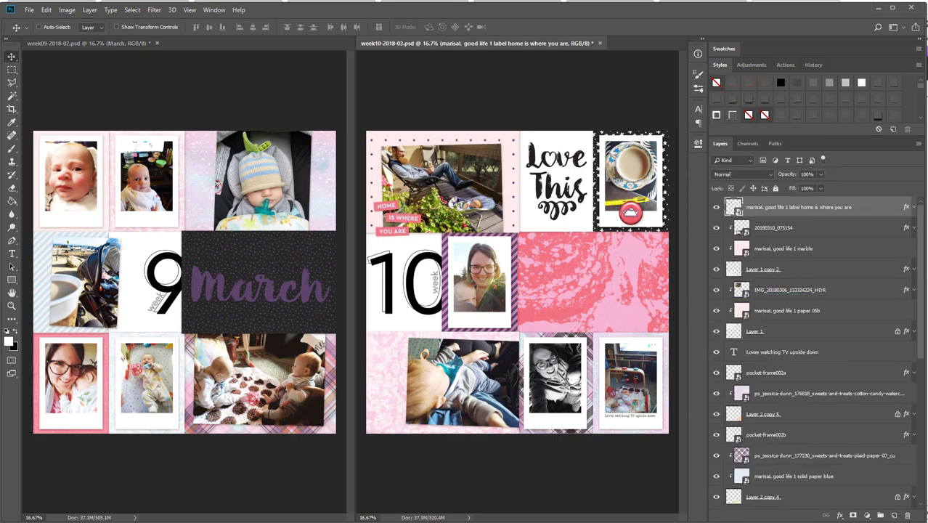
# Place the good life 1 happy moment label with a drop shadow across the lower edge of week 9's selfie frame
pyautogui.moveTo(2, 422); pyautogui.dragTo(163, 349)
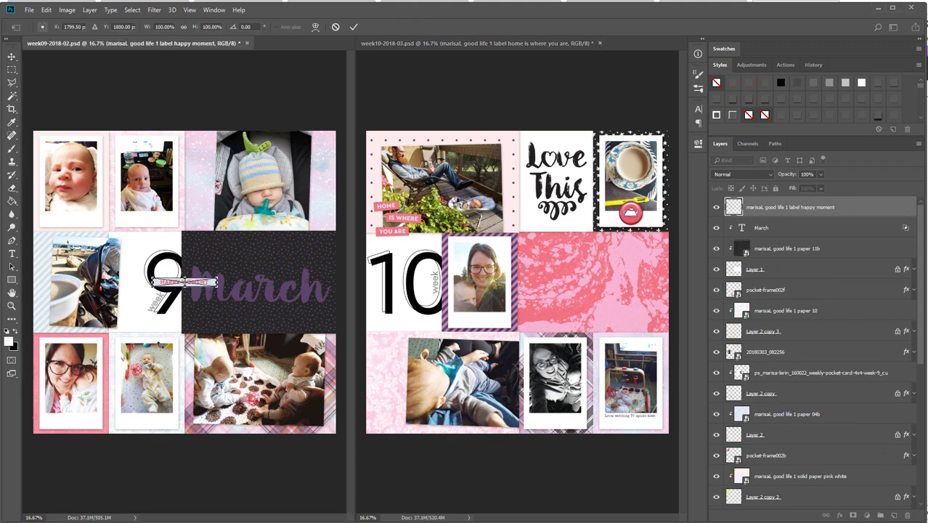
pyautogui.press('Return')
pyautogui.click(861, 99)
pyautogui.moveTo(199, 279); pyautogui.dragTo(106, 412)
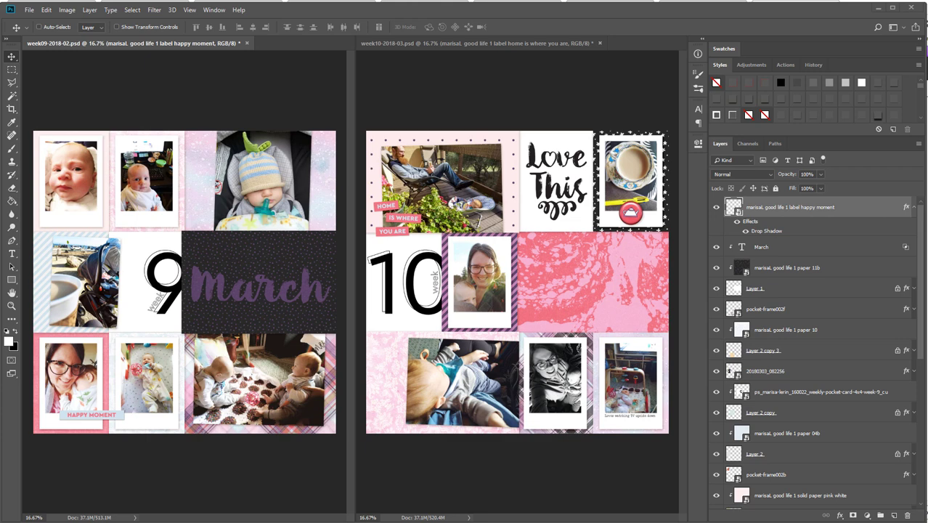
# Place good life 1 flower layered 20 with a drop shadow on the upper outer corner of week 9's black pocket
pyautogui.press('Return')
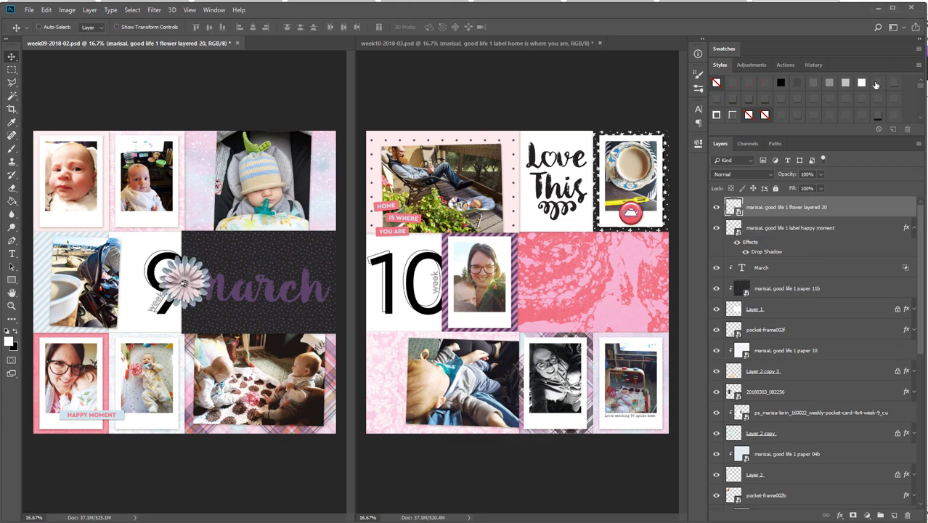
pyautogui.click(877, 85)
pyautogui.click(914, 207)
pyautogui.moveTo(216, 298); pyautogui.dragTo(339, 255)
pyautogui.click(914, 228)
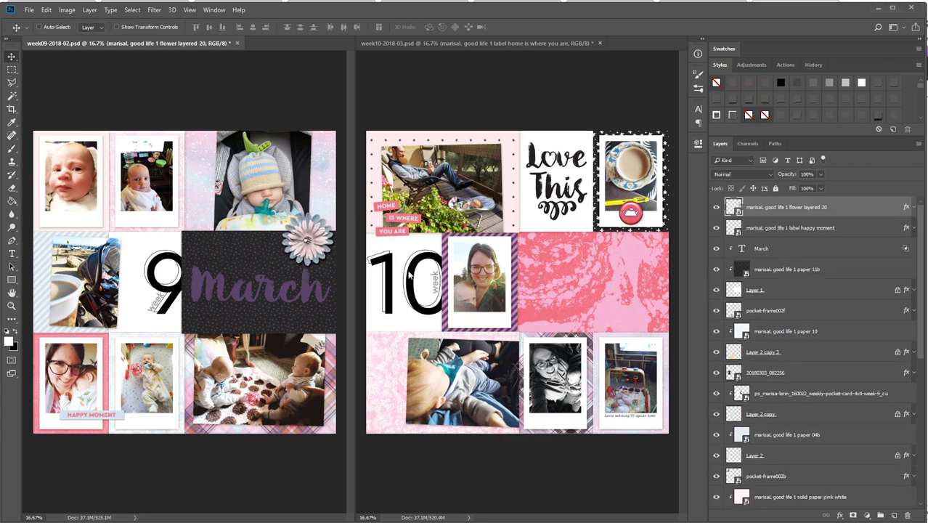
# Select the March text layer and nudge it upward within the black pocket
pyautogui.rightClick(304, 291)
pyautogui.click(315, 296)
pyautogui.hotkey('shift', 'Up')
pyautogui.hotkey('shift', 'Up')
pyautogui.hotkey('shift', 'Up')
pyautogui.hotkey('shift', 'Up')
pyautogui.hotkey('shift', 'Up')
pyautogui.hotkey('shift', 'Up')
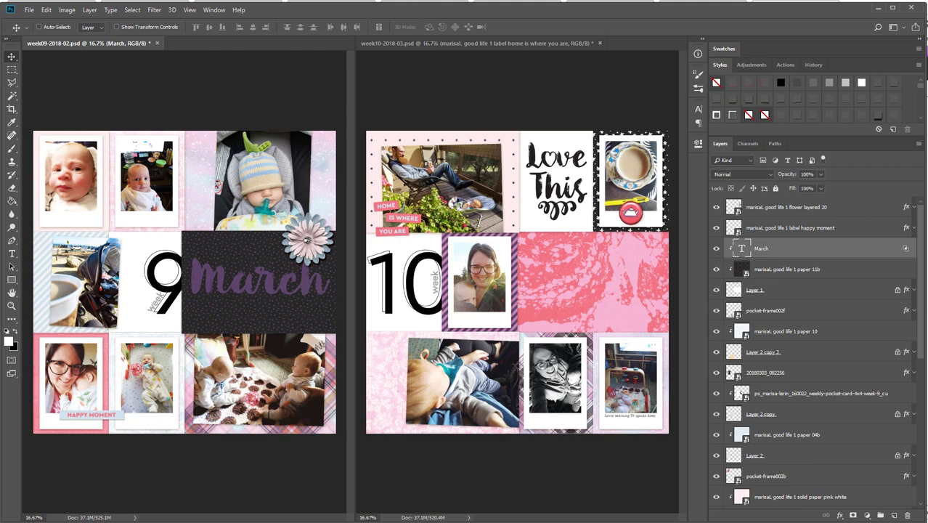
# Place good life 1 frame 2 with a drop shadow over the outer end of week 9's black pocket, tucked beneath the flower
pyautogui.hotkey('ctrl', 'v')
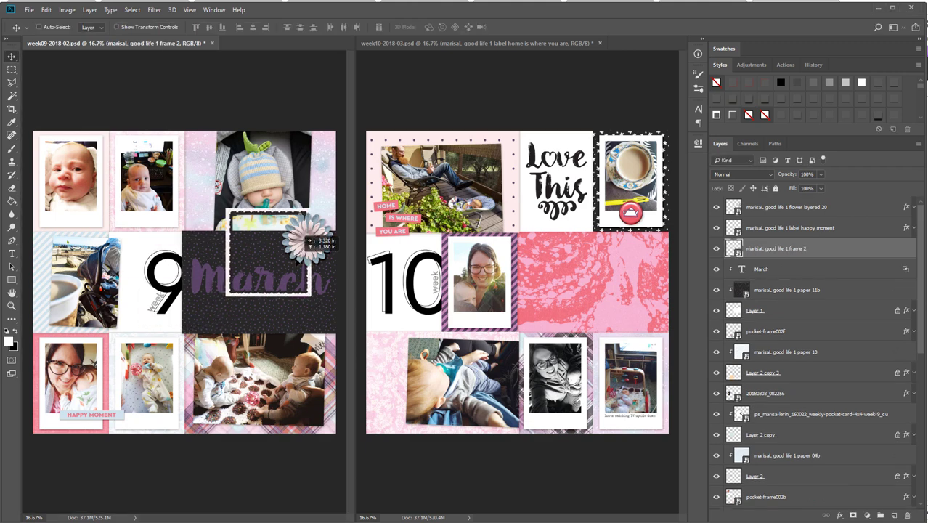
pyautogui.moveTo(311, 242)
pyautogui.mouseDown()
pyautogui.moveTo(324, 212)
pyautogui.moveTo(305, 186)
pyautogui.mouseUp()
pyautogui.press('c')
pyautogui.rightClick(188, 288)
pyautogui.click(201, 495)
pyautogui.press('v')
pyautogui.moveTo(306, 229)
pyautogui.mouseDown()
pyautogui.moveTo(281, 190)
pyautogui.moveTo(303, 218)
pyautogui.moveTo(307, 269)
pyautogui.moveTo(297, 281)
pyautogui.mouseUp()
# Fill the opening of frame 2 with a white rectangle on a new layer directly below the frame
pyautogui.click(766, 269)
pyautogui.hotkey('ctrl', 'shift', 'alt', 'n')
pyautogui.press('u')
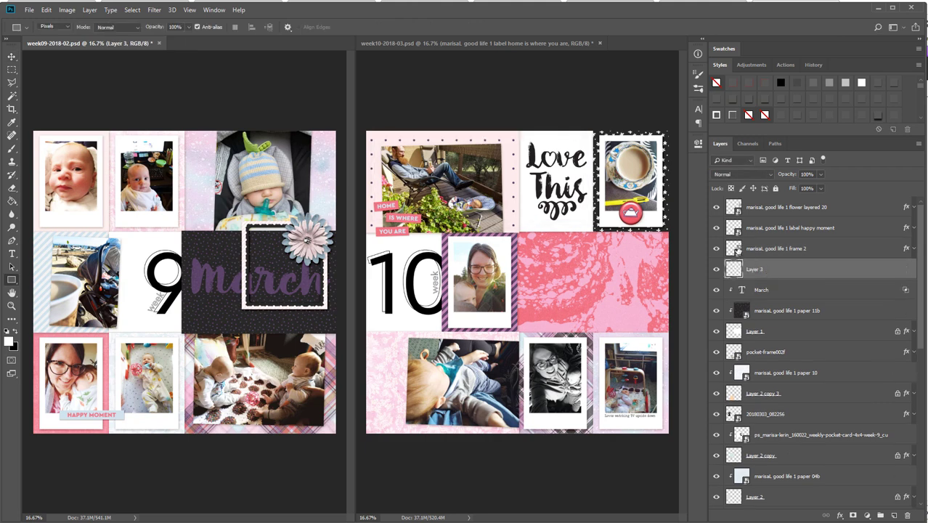
pyautogui.moveTo(244, 227); pyautogui.dragTo(324, 304)
# Order the March text above the white rectangle, then shrink, tilt and position it across the frame's opening
pyautogui.moveTo(772, 292); pyautogui.dragTo(775, 262)
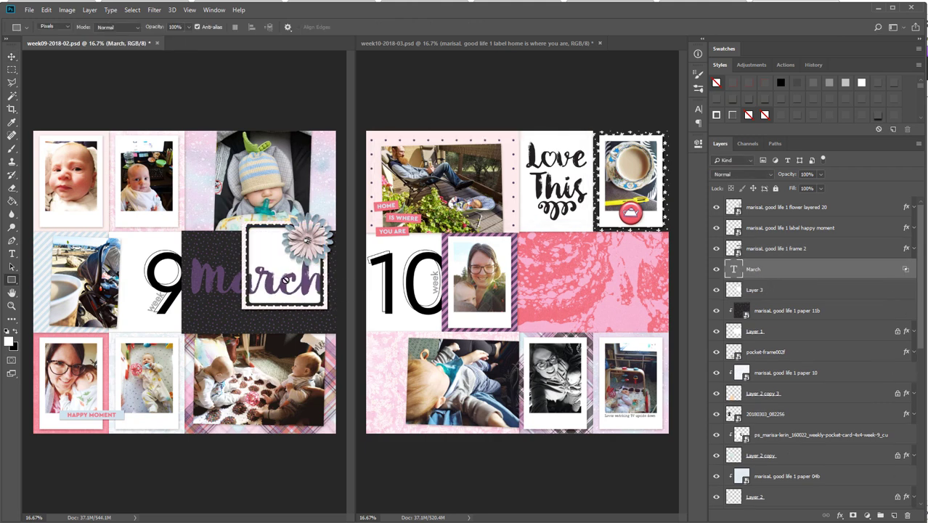
pyautogui.hotkey('ctrl', 't')
pyautogui.moveTo(192, 316); pyautogui.dragTo(250, 289)
pyautogui.moveTo(245, 251); pyautogui.dragTo(260, 231)
pyautogui.moveTo(293, 271); pyautogui.dragTo(287, 302)
pyautogui.press('Return')
# Duplicate the tilted March text and offset the copies to fill the frame's opening with repeated staggered rows
pyautogui.hotkey('ctrl', 'shift', 'alt', 'n')
pyautogui.keyDown('shift'); pyautogui.click(799, 289); pyautogui.keyUp('shift')
pyautogui.rightClick(809, 289)
pyautogui.click(836, 292)
pyautogui.click(785, 272)
pyautogui.click(776, 291)
pyautogui.hotkey('ctrl', 'j')
pyautogui.rightClick(776, 291)
pyautogui.click(768, 275)
pyautogui.click(770, 311)
pyautogui.moveTo(286, 308); pyautogui.dragTo(216, 267)
# Clip all the March text copies to the white rectangle inside frame 2
pyautogui.click(776, 288)
pyautogui.keyDown('shift'); pyautogui.click(762, 353); pyautogui.keyUp('shift')
pyautogui.rightClick(802, 334)
pyautogui.click(832, 293)
pyautogui.click(790, 270)
pyautogui.press('Delete')
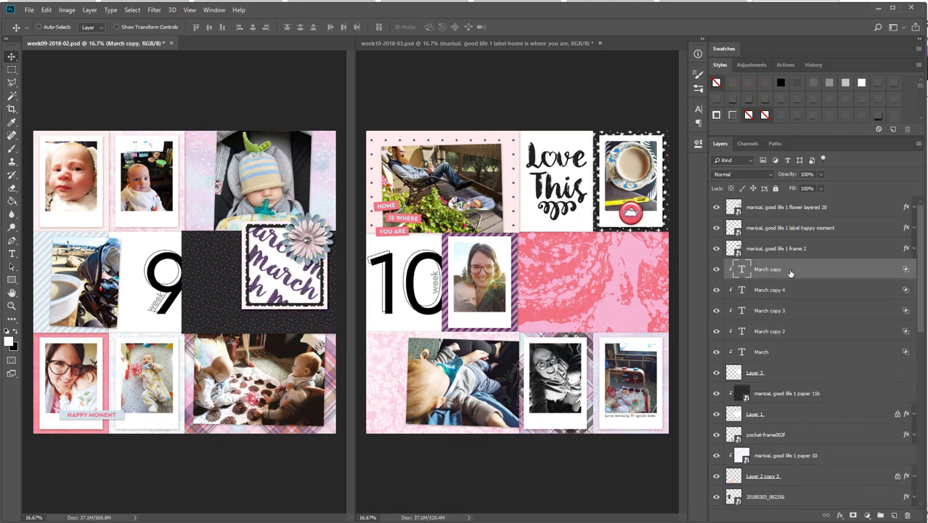
# Place good life 1 paper 12 behind the repeated March text, clip it to the white rectangle and save
pyautogui.click(766, 375)
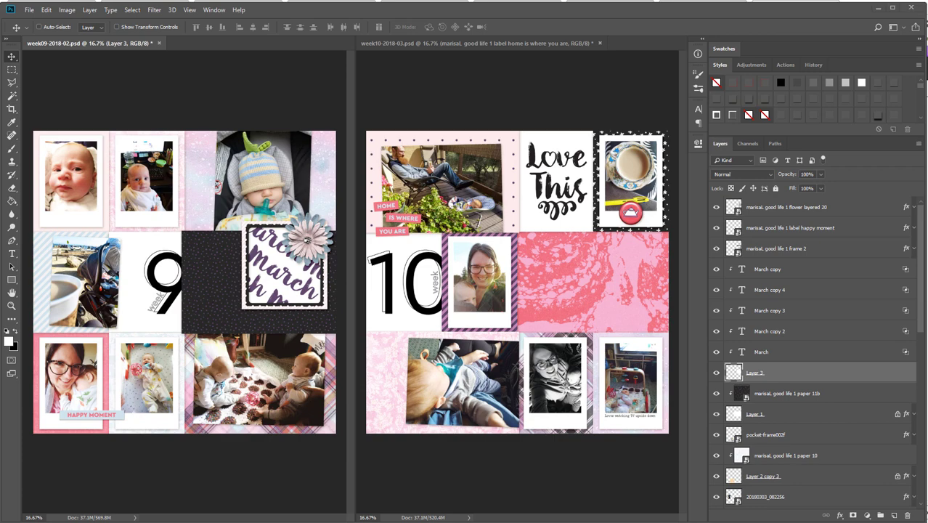
pyautogui.press('Return')
pyautogui.rightClick(831, 374)
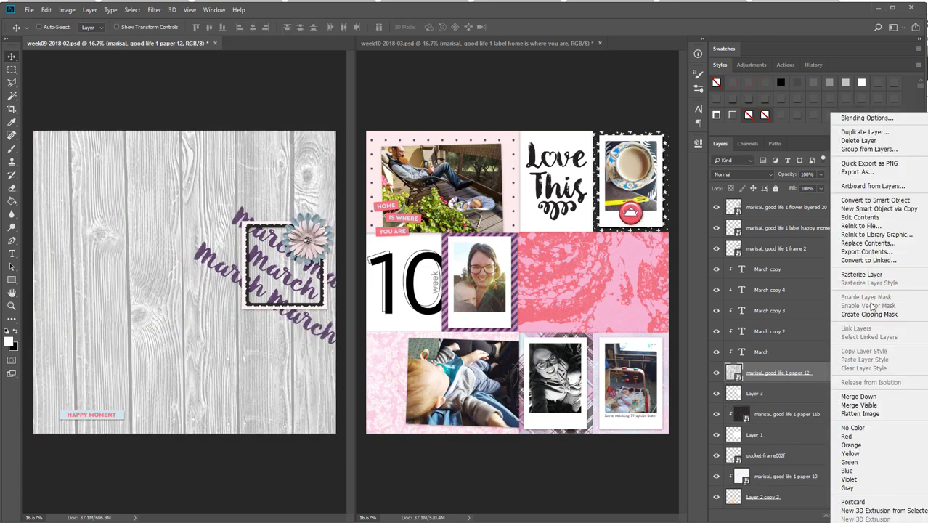
pyautogui.click(857, 315)
pyautogui.hotkey('ctrl', 's')
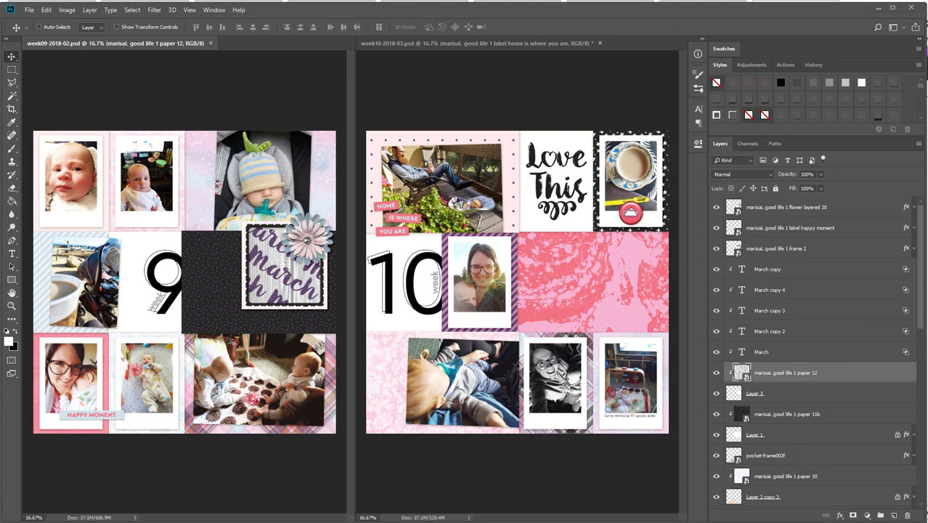
# Place good life 1 edge 3 with a drop shadow above week 9's group photo, layered under frame 2, re-clip the March layers and save
pyautogui.press('Return')
pyautogui.moveTo(182, 283); pyautogui.dragTo(261, 323)
pyautogui.moveTo(800, 371); pyautogui.dragTo(848, 254)
pyautogui.click(767, 270)
pyautogui.keyDown('shift'); pyautogui.click(792, 372); pyautogui.keyUp('shift')
pyautogui.rightClick(817, 371)
pyautogui.click(854, 317)
pyautogui.click(879, 114)
pyautogui.moveTo(222, 322); pyautogui.dragTo(266, 336)
pyautogui.hotkey('ctrl', 's')
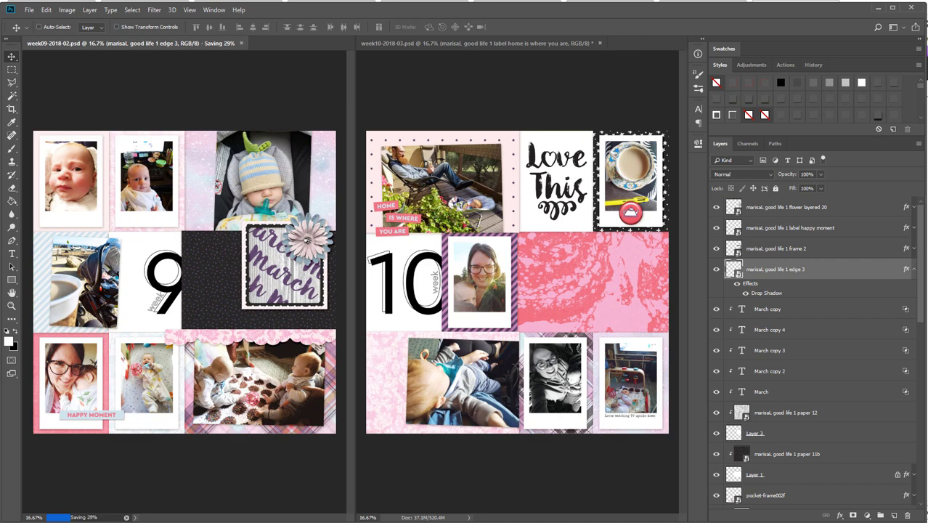
# Place good life 1 edge 3 with a drop shadow under week 10's top row, order the home label above it and save
pyautogui.moveTo(2, 320); pyautogui.dragTo(547, 300)
pyautogui.moveTo(676, 296); pyautogui.dragTo(361, 267)
pyautogui.press('Return')
pyautogui.click(879, 115)
pyautogui.moveTo(629, 290); pyautogui.dragTo(635, 243)
pyautogui.click(779, 247)
pyautogui.click(914, 207)
pyautogui.moveTo(779, 229); pyautogui.dragTo(777, 209)
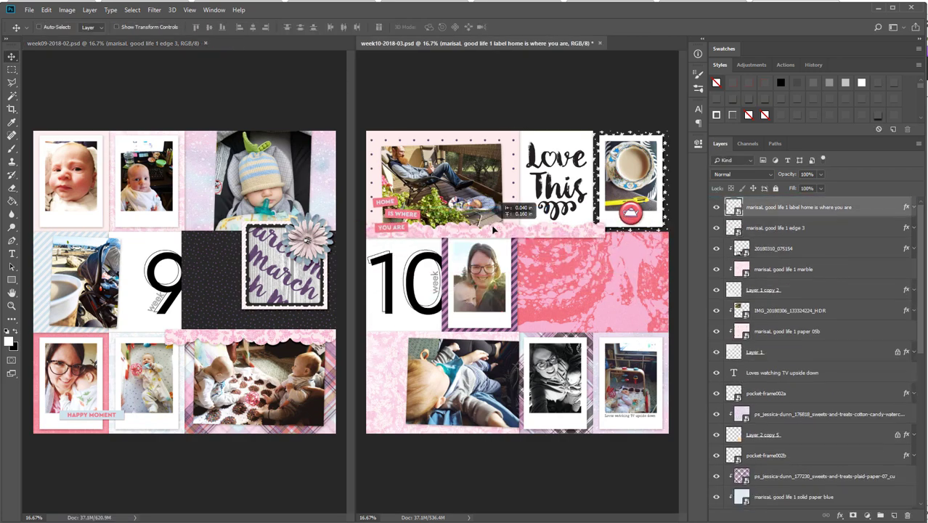
pyautogui.hotkey('ctrl', 's')
# Move flair 5 onto the end of week 10's scalloped edge beside the coffee cup frame and bring its layer to the top
pyautogui.rightClick(632, 213)
pyautogui.click(675, 221)
pyautogui.moveTo(631, 215); pyautogui.dragTo(609, 231)
pyautogui.moveTo(806, 499); pyautogui.dragTo(812, 200)
pyautogui.moveTo(608, 235); pyautogui.dragTo(609, 236)
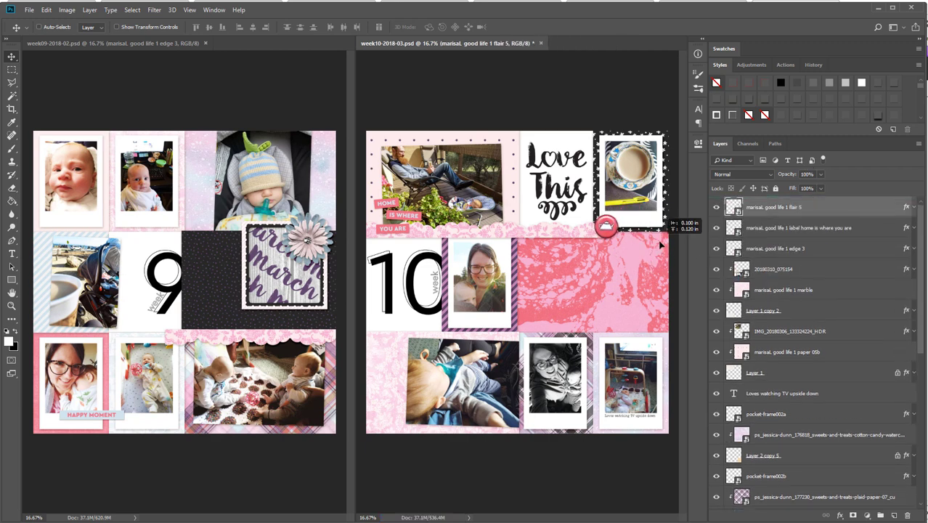
# Place good life 1 cork heart coral, rotated, behind flair 5 and position good life 1 scatter 3 down the week 10 coral pocket
pyautogui.hotkey('ctrl', 'v')
pyautogui.moveTo(824, 220); pyautogui.dragTo(821, 277)
pyautogui.moveTo(559, 293); pyautogui.dragTo(650, 241)
pyautogui.hotkey('ctrl', 't')
pyautogui.moveTo(650, 294); pyautogui.dragTo(656, 282)
pyautogui.press('Return')
pyautogui.moveTo(656, 281); pyautogui.dragTo(663, 276)
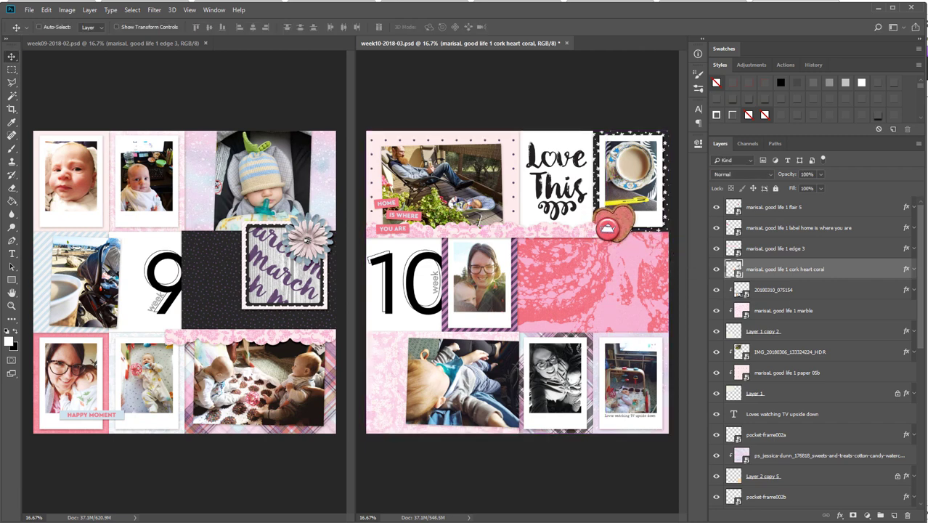
pyautogui.hotkey('ctrl', 'v')
pyautogui.moveTo(584, 297); pyautogui.dragTo(668, 309)
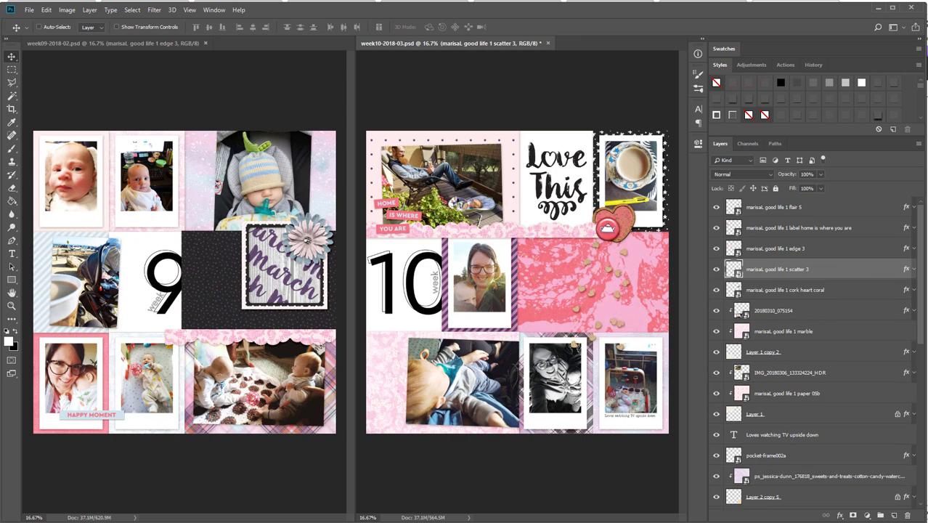
# Place good life 1 stitch 2 on week 9's first baby frame and good life 1 stitching, shrunk, beneath the Happy Moment label
pyautogui.moveTo(0, 218)
pyautogui.mouseDown()
pyautogui.moveTo(191, 303)
pyautogui.moveTo(140, 238)
pyautogui.moveTo(189, 233)
pyautogui.moveTo(105, 234)
pyautogui.mouseUp()
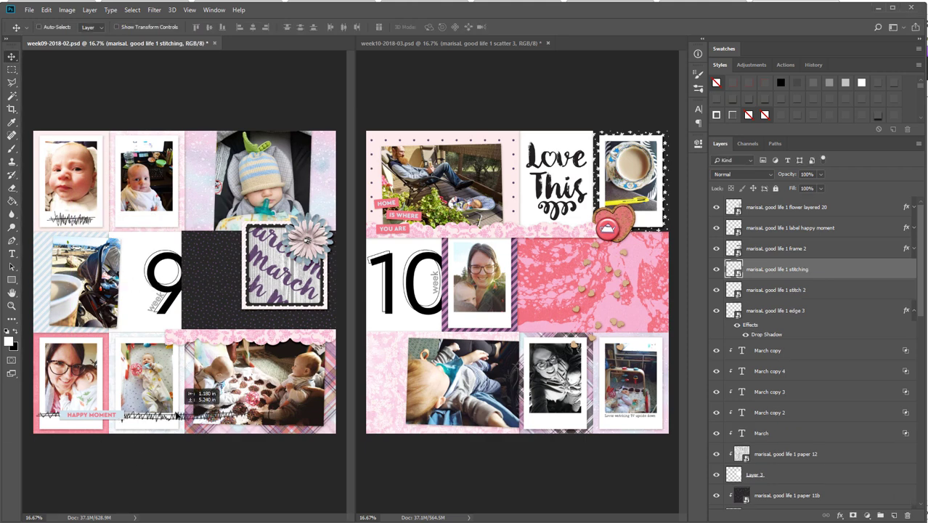
pyautogui.hotkey('ctrl', 'v')
pyautogui.hotkey('ctrl', 't')
pyautogui.moveTo(284, 429); pyautogui.dragTo(145, 425)
pyautogui.press('Return')
pyautogui.press('z')
pyautogui.press('v')
# Delete the stitch 2 element from week 9's first baby frame, keeping the frame itself
pyautogui.keyDown('ctrl'); pyautogui.click(90, 225); pyautogui.keyUp('ctrl')
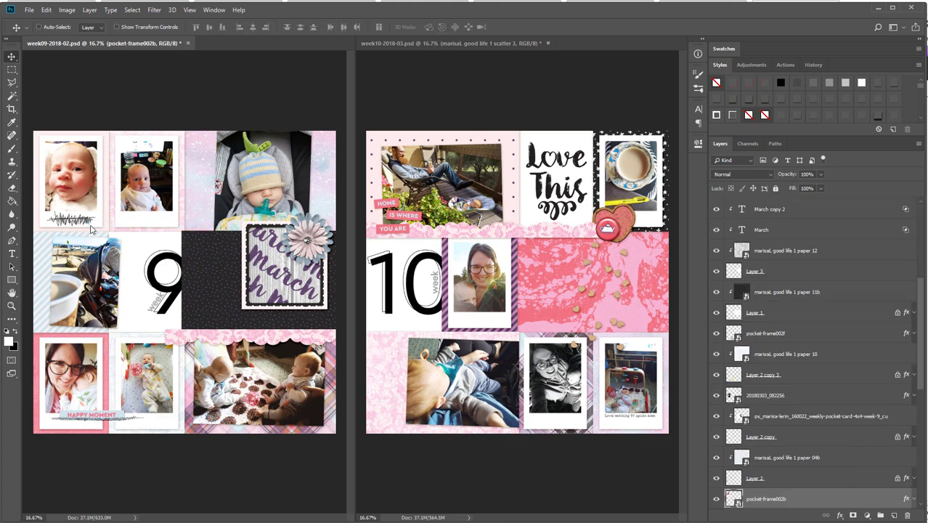
pyautogui.press('Delete')
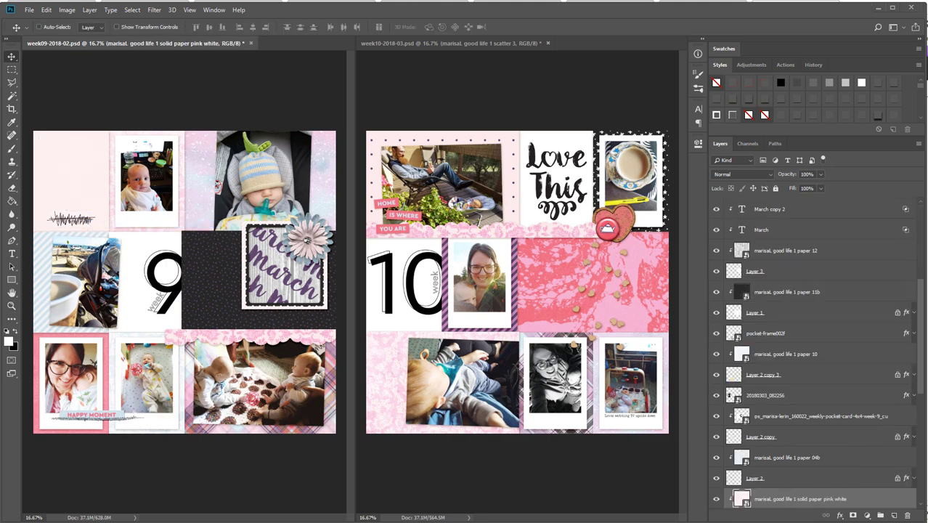
pyautogui.hotkey('ctrl', 'z')
pyautogui.rightClick(77, 218)
pyautogui.rightClick(73, 219)
pyautogui.click(82, 224)
pyautogui.press('Delete')
# Place good life 1 paint 6 above the black paper, clip it to week 9's black pocket and shift it behind the March card
pyautogui.rightClick(223, 272)
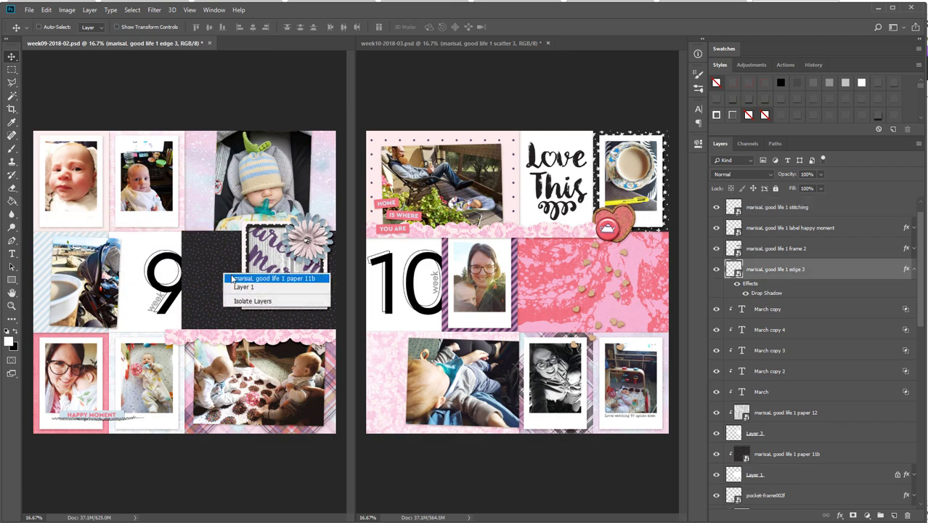
pyautogui.click(239, 278)
pyautogui.press('Return')
pyautogui.rightClick(849, 453)
pyautogui.moveTo(247, 294)
pyautogui.mouseDown()
pyautogui.moveTo(338, 331)
pyautogui.moveTo(344, 309)
pyautogui.mouseUp()
pyautogui.click(851, 239)
# Split the paint layer's Blend If underlying black point to 24 / 36 and save the page
pyautogui.doubleClick(879, 457)
pyautogui.moveTo(591, 358); pyautogui.dragTo(593, 357)
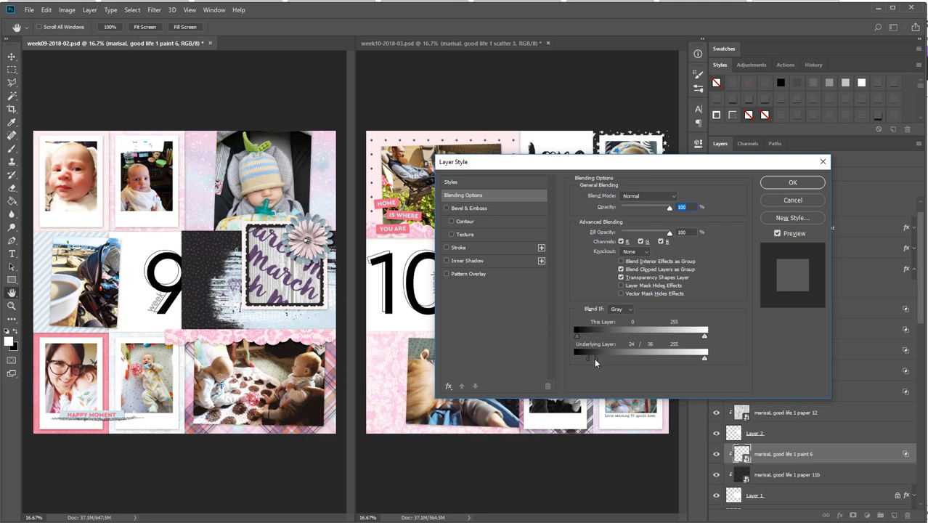
pyautogui.press('Return')
pyautogui.hotkey('ctrl', 's')
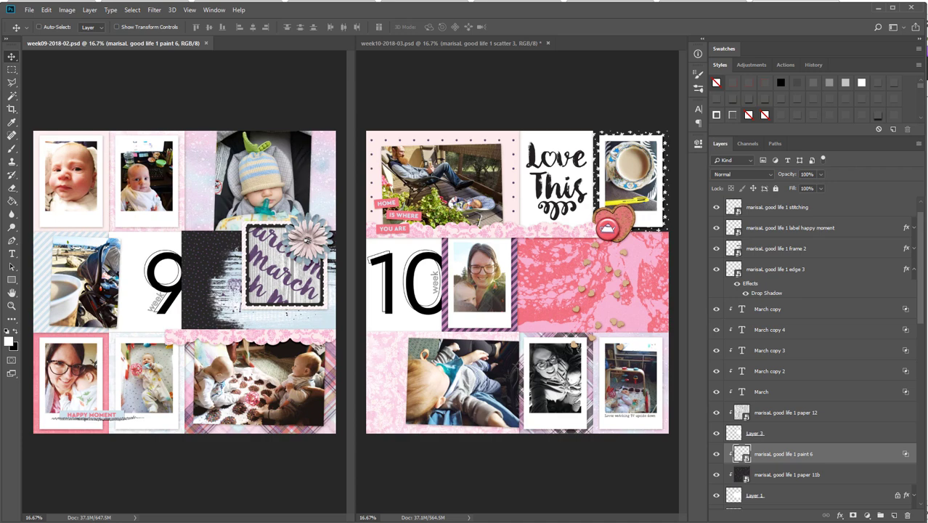
# Place good life 1 bow 2 with a drop shadow on the lower inner corner of week 10's portrait pocket
pyautogui.press('Return')
pyautogui.moveTo(36, 265); pyautogui.dragTo(482, 305)
pyautogui.click(848, 103)
pyautogui.press('c')
pyautogui.press('v')
pyautogui.moveTo(536, 295); pyautogui.dragTo(481, 339)
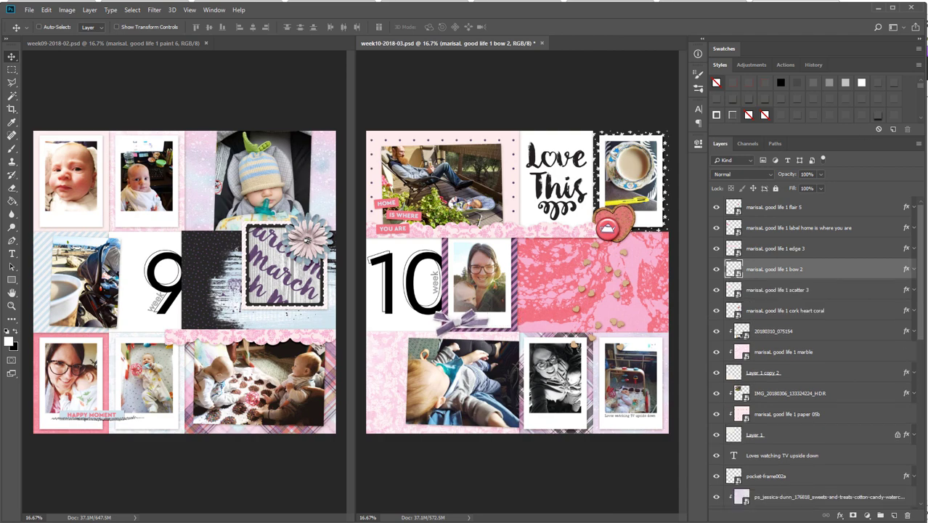
# Place good life 1 brads with a drop shadow on week 9, order them below frame 2, shrink them beside the flower and save
pyautogui.press('Return')
pyautogui.click(878, 86)
pyautogui.scroll(-10, 908, 473)
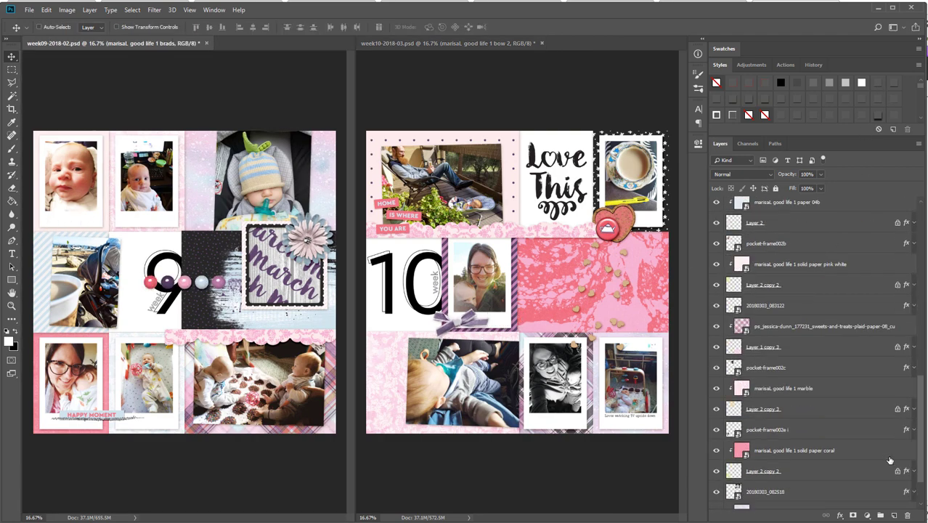
pyautogui.scroll(8, 911, 473)
pyautogui.click(915, 418)
pyautogui.moveTo(202, 282); pyautogui.dragTo(263, 281)
pyautogui.moveTo(777, 411); pyautogui.dragTo(864, 224)
pyautogui.moveTo(268, 281); pyautogui.dragTo(311, 242)
pyautogui.hotkey('ctrl', 't')
pyautogui.moveTo(332, 247); pyautogui.dragTo(291, 239)
pyautogui.press('Return')
pyautogui.hotkey('ctrl', 's')
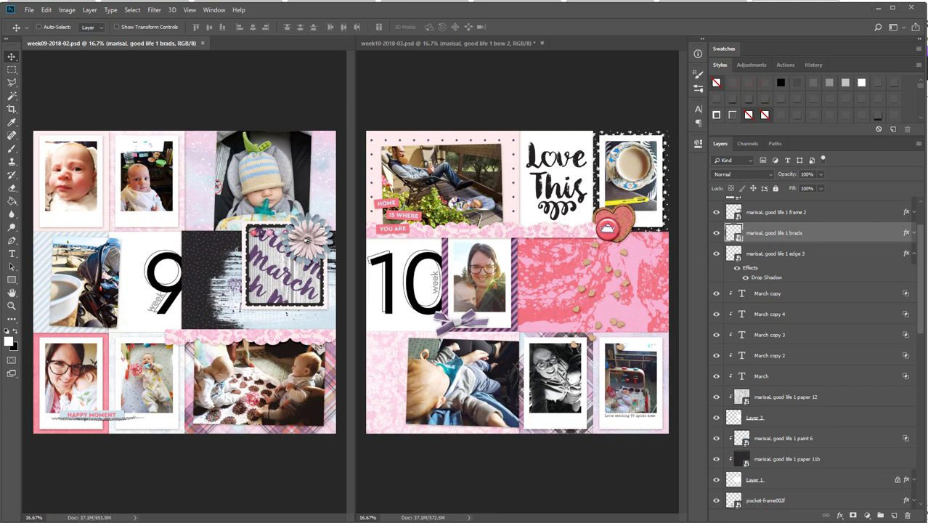
# Place good life 1 frame 4 above week 10's marble paper, clip it to the pocket and position it behind the baby photo
pyautogui.rightClick(381, 362)
pyautogui.click(396, 369)
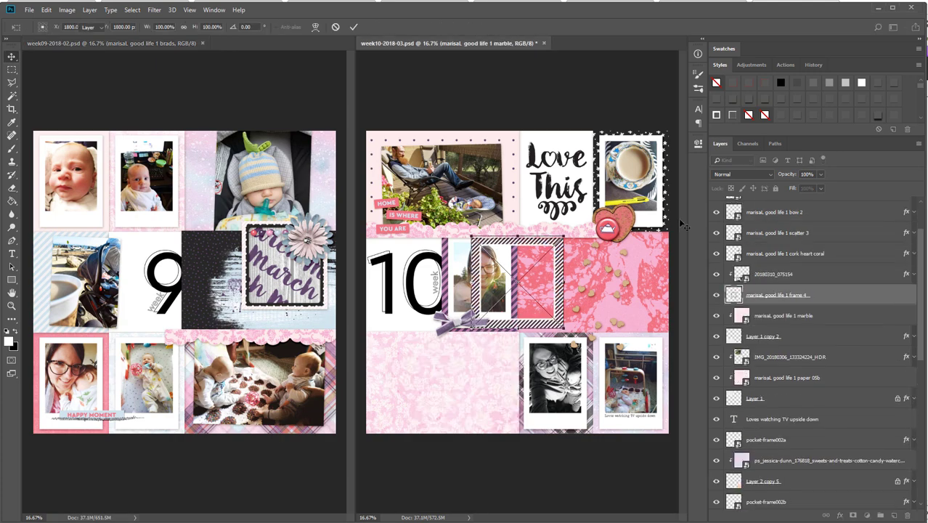
pyautogui.press('Return')
pyautogui.rightClick(824, 295)
pyautogui.click(848, 352)
pyautogui.moveTo(504, 346); pyautogui.dragTo(471, 385)
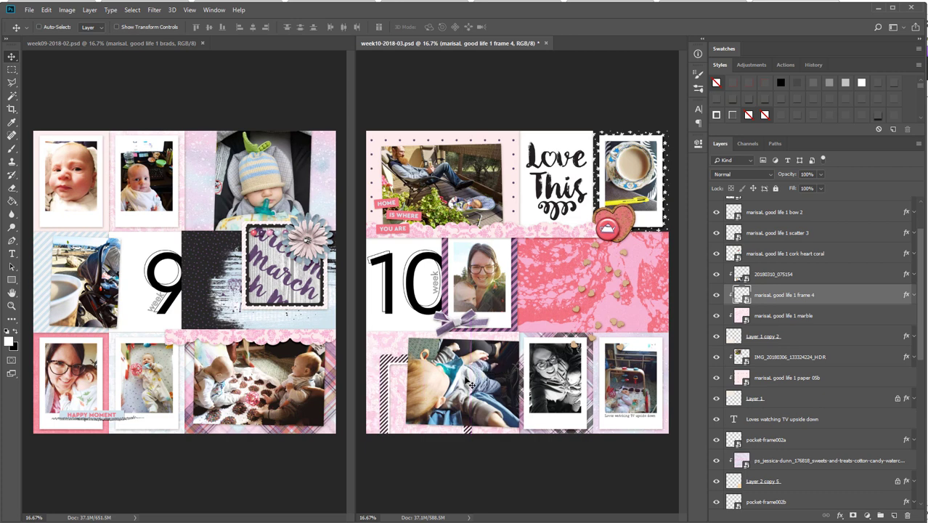
# Try good life 1 flower 2 over the baby photo's lower corner on week 10 and delete it
pyautogui.hotkey('ctrl', 'v')
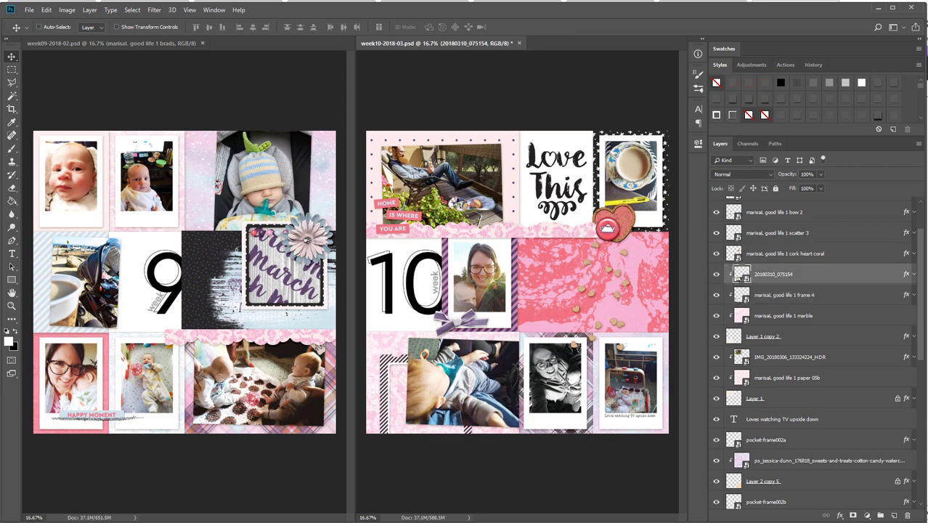
pyautogui.moveTo(550, 273); pyautogui.dragTo(550, 393)
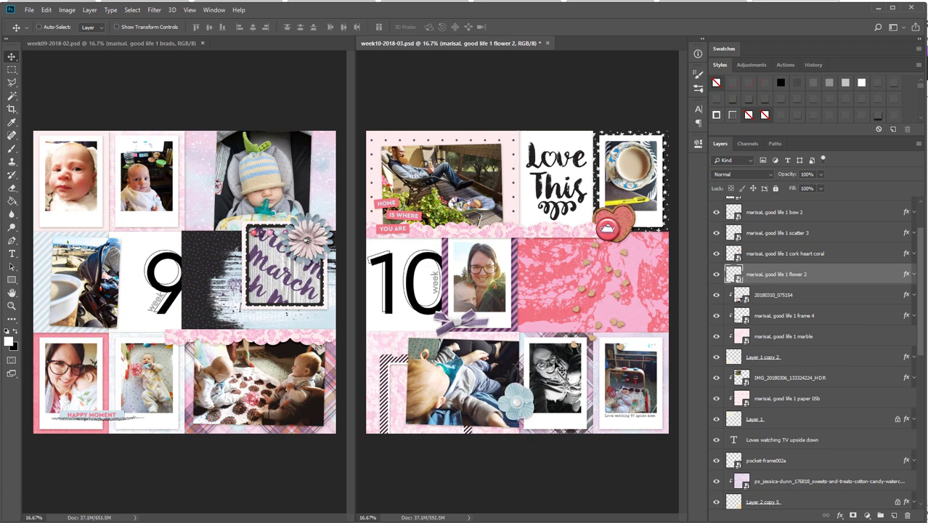
pyautogui.press('Delete')
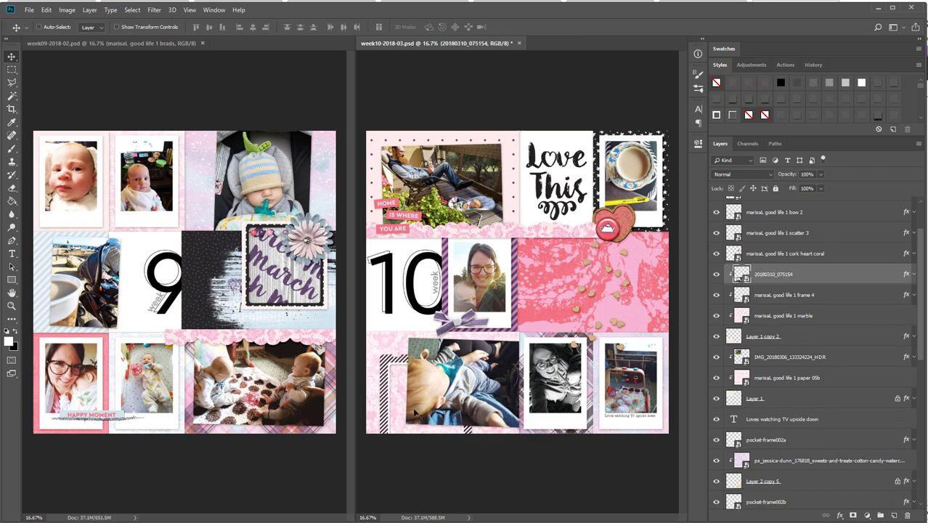
# Place good life 1 edge 2 above week 10's marble paper, scale it down and clip it to the pocket
pyautogui.keyDown('ctrl'); pyautogui.click(399, 396); pyautogui.keyUp('ctrl')
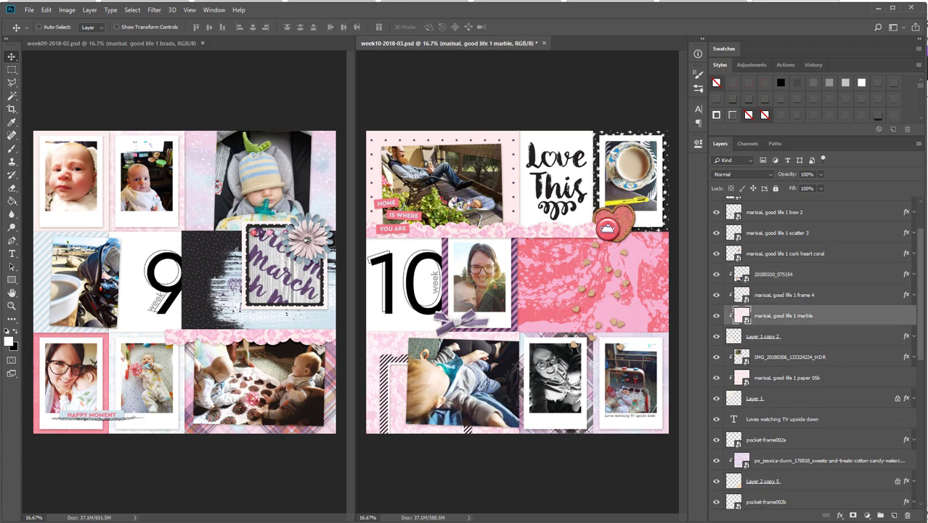
pyautogui.moveTo(174, 385); pyautogui.dragTo(451, 378)
pyautogui.moveTo(369, 305); pyautogui.dragTo(523, 436)
pyautogui.press('Return')
pyautogui.rightClick(846, 316)
pyautogui.click(821, 315)
# Reorient edge 2 so its scallops run upright beside the baby photo in week 10's lower pocket, with a drop shadow
pyautogui.moveTo(524, 385); pyautogui.dragTo(416, 414)
pyautogui.hotkey('ctrl', 't')
pyautogui.rightClick(402, 384)
pyautogui.click(429, 501)
pyautogui.press('Return')
pyautogui.hotkey('ctrl', 't')
pyautogui.rightClick(403, 392)
pyautogui.click(432, 508)
pyautogui.press('Return')
pyautogui.moveTo(907, 295); pyautogui.dragTo(905, 315)
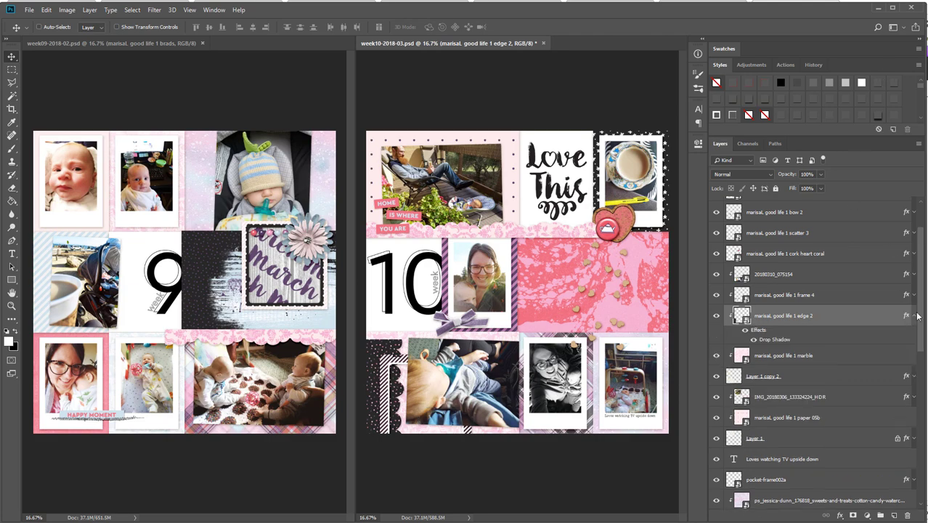
pyautogui.click(915, 316)
# Rasterize edge 2, erase the black area outside the striped frame in week 10's lower pocket, and save the page
pyautogui.moveTo(445, 394); pyautogui.dragTo(444, 398)
pyautogui.rightClick(760, 316)
pyautogui.click(805, 274)
pyautogui.press('e')
pyautogui.moveTo(396, 348)
pyautogui.mouseDown()
pyautogui.moveTo(375, 348)
pyautogui.moveTo(373, 433)
pyautogui.mouseUp()
pyautogui.press('v')
pyautogui.hotkey('ctrl', 's')
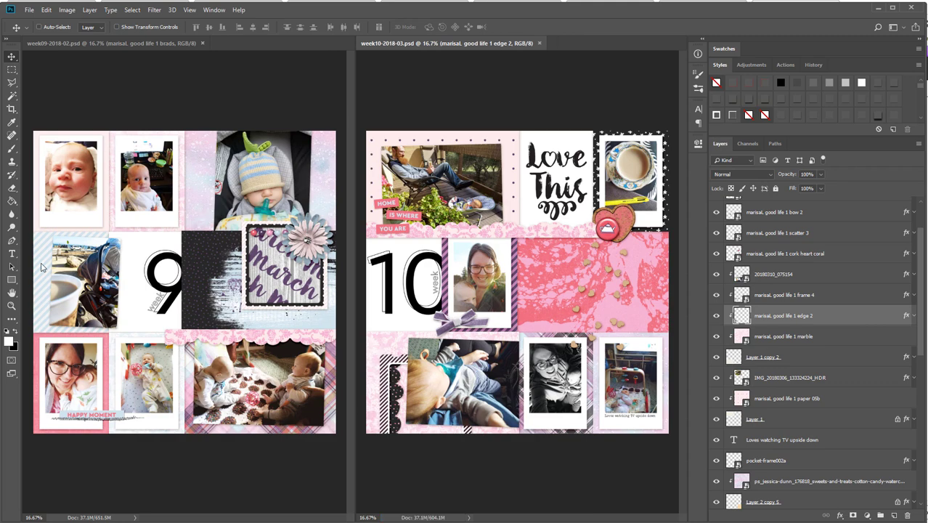
# Place good life 1 edge 2 rotated -90° with a drop shadow along week 9's upper middle pocket and trim the excess below
pyautogui.click(107, 226)
pyautogui.keyDown('ctrl'); pyautogui.click(112, 225); pyautogui.keyUp('ctrl')
pyautogui.moveTo(338, 317); pyautogui.dragTo(153, 434)
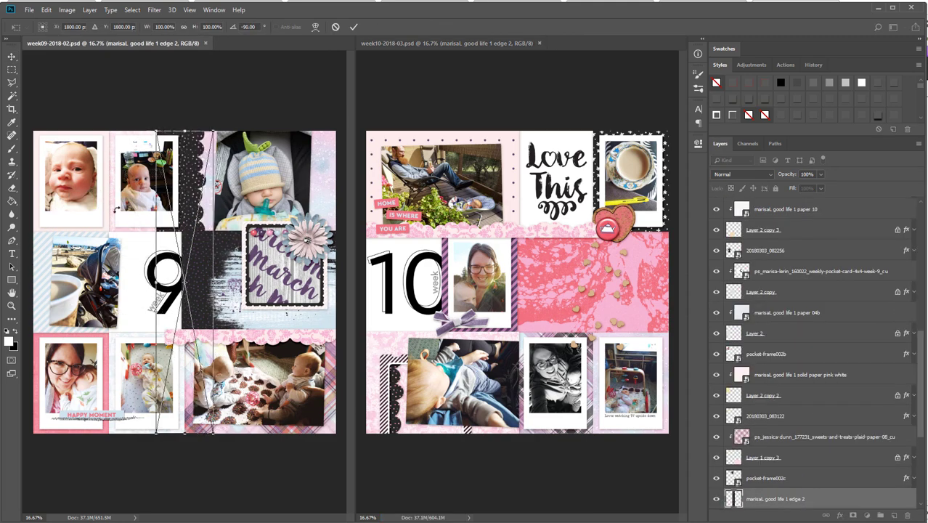
pyautogui.press('Return')
pyautogui.scroll(-2, 774, 414)
pyautogui.moveTo(775, 414); pyautogui.dragTo(775, 395)
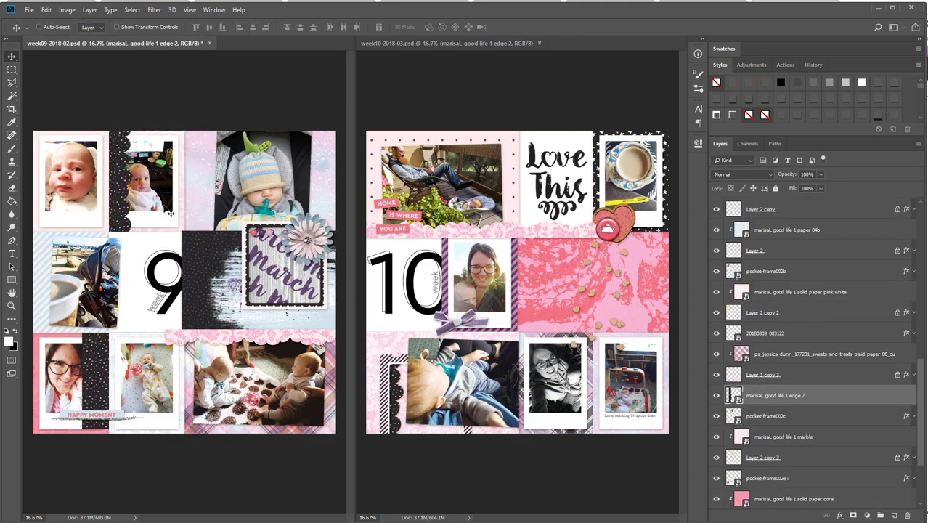
pyautogui.click(783, 416)
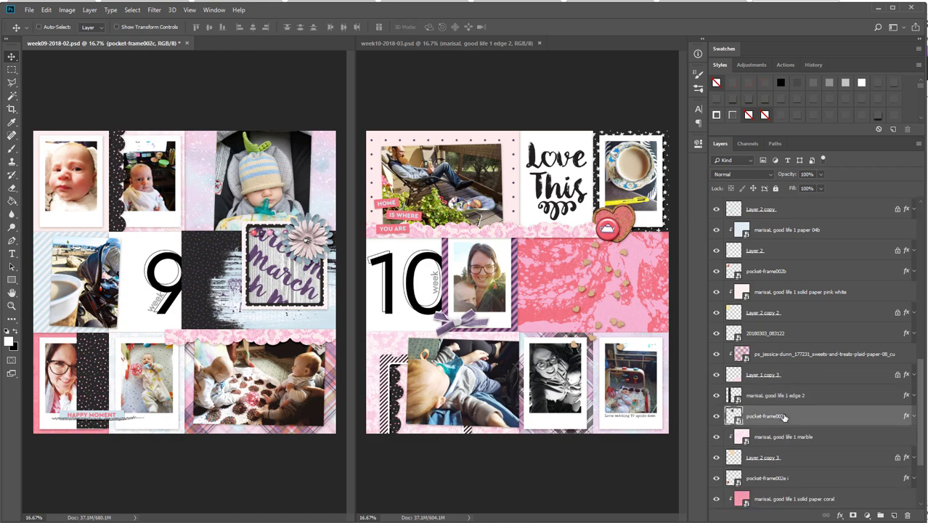
pyautogui.click(777, 396)
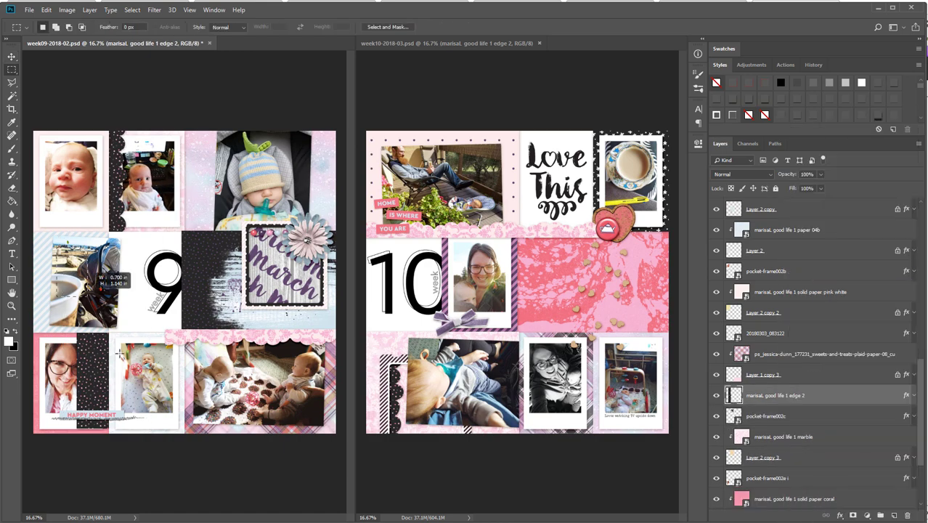
# Open the pocket-frame002c contents, convert the baby photo to black and white, and set Levels input to 6 and 215
pyautogui.doubleClick(734, 416)
pyautogui.click(751, 66)
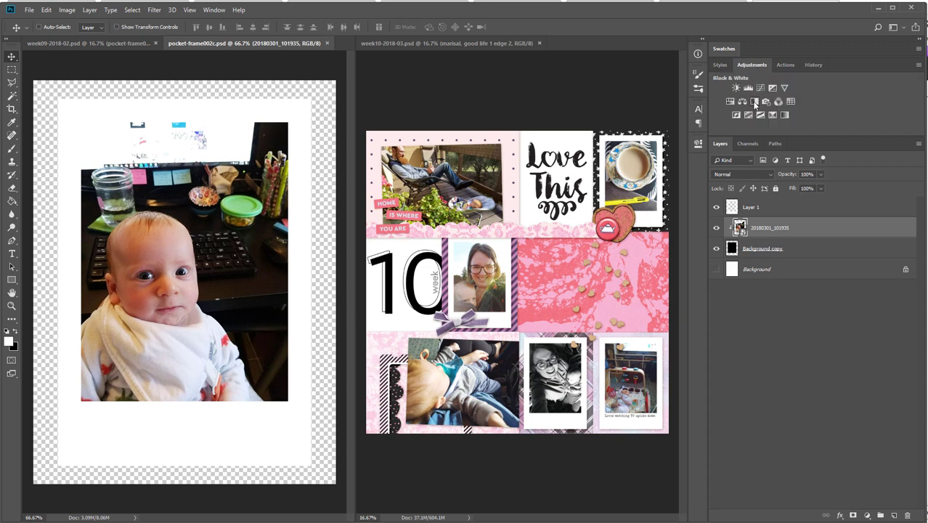
pyautogui.click(754, 102)
pyautogui.click(748, 88)
pyautogui.moveTo(675, 245); pyautogui.dragTo(658, 245)
pyautogui.moveTo(567, 245); pyautogui.dragTo(576, 253)
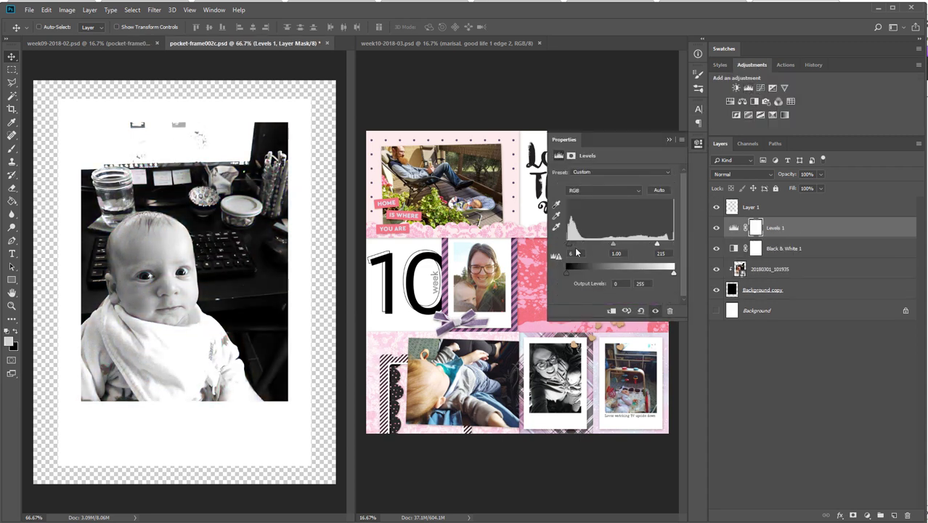
# Add a Brightness/Contrast adjustment with brightness 38, save and close the frame contents, and save week 9
pyautogui.click(736, 88)
pyautogui.moveTo(614, 198); pyautogui.dragTo(628, 205)
pyautogui.hotkey('ctrl', 's')
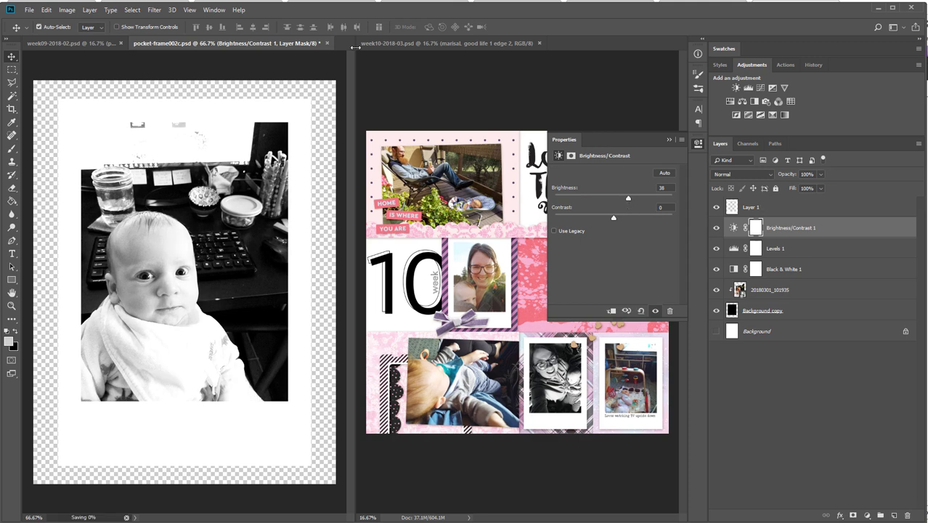
pyautogui.hotkey('ctrl', 'w')
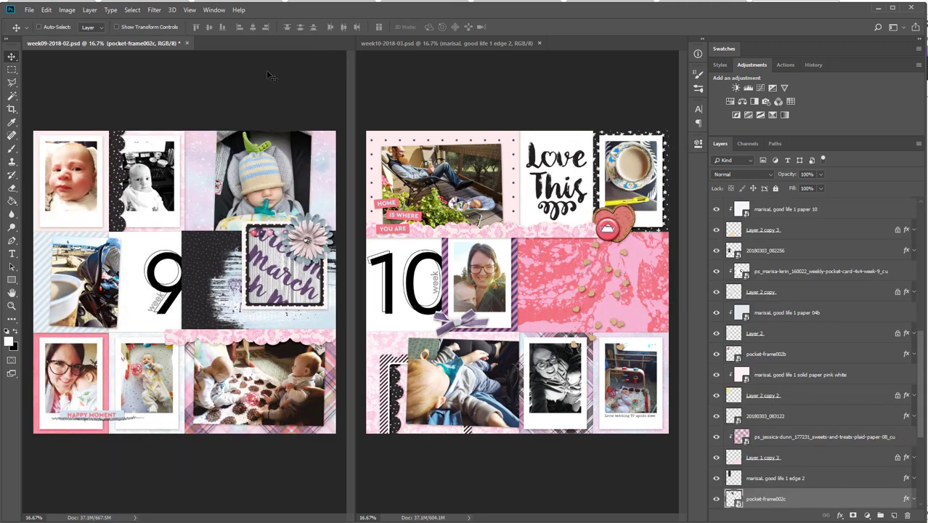
pyautogui.hotkey('ctrl', 's')
# Consolidate the week 9 and week 10 documents into tabs and show week 9 at 25%
pyautogui.click(213, 9)
pyautogui.moveTo(251, 17)
pyautogui.click(342, 20)
pyautogui.press('z')
pyautogui.click(338, 197)
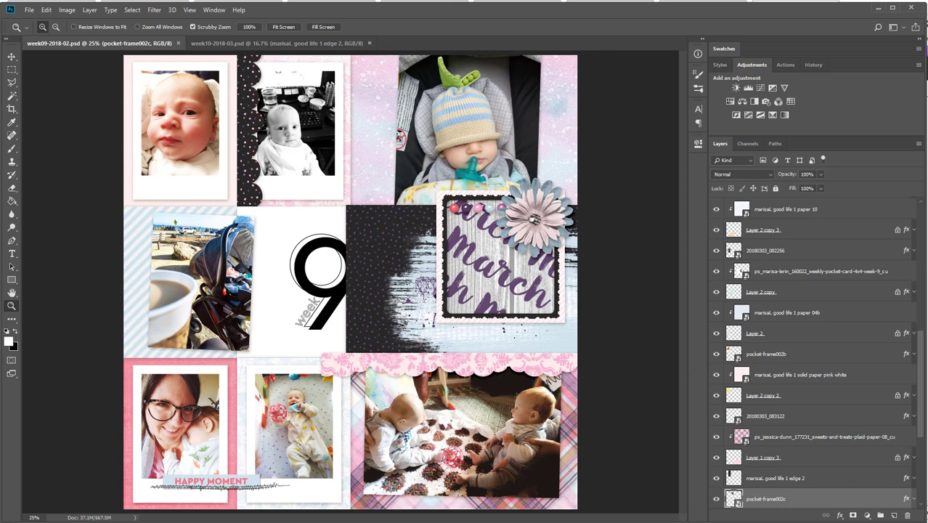
# Place good life 1 label looking for sun with a drop shadow, turned upright beside week 9's stroller photo
pyautogui.moveTo(807, 499); pyautogui.dragTo(825, 197)
pyautogui.press('v')
pyautogui.moveTo(366, 292); pyautogui.dragTo(265, 279)
pyautogui.hotkey('ctrl', 't')
pyautogui.press('Return')
pyautogui.click(720, 65)
pyautogui.click(749, 98)
pyautogui.click(914, 208)
# Order the looking for sun label beneath the stroller photo, scale it to 97.01% and tilt it to match the photo's edge
pyautogui.moveTo(834, 211); pyautogui.dragTo(821, 384)
pyautogui.hotkey('ctrl', 't')
pyautogui.moveTo(286, 216); pyautogui.dragTo(250, 220)
pyautogui.press('Return')
pyautogui.hotkey('ctrl', 't')
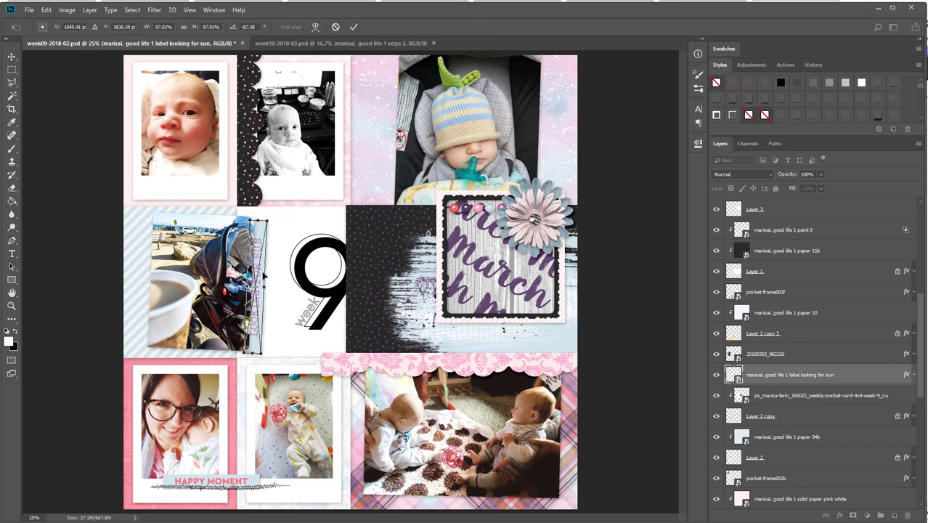
pyautogui.press('Return')
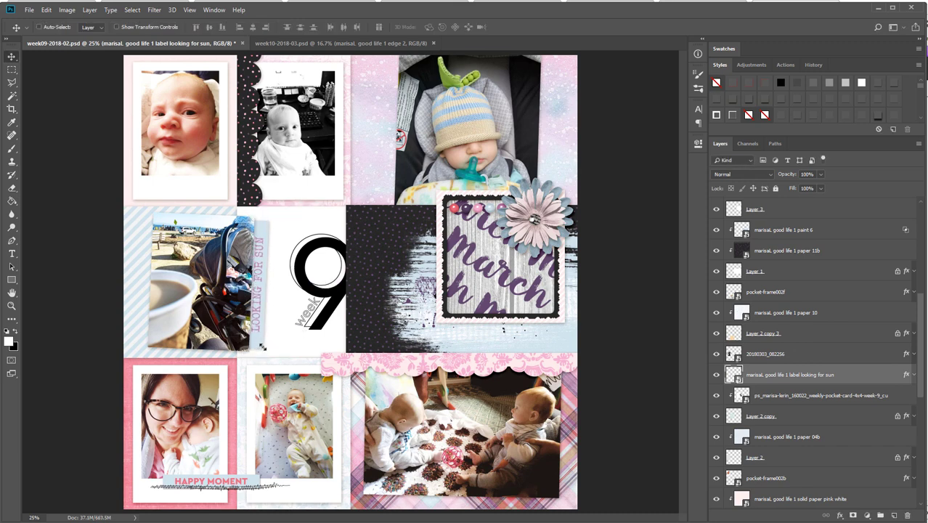
# Try good life 1 cork arrow right outline on week 9, rotated 75°, and delete it
pyautogui.moveTo(310, 221); pyautogui.dragTo(416, 244)
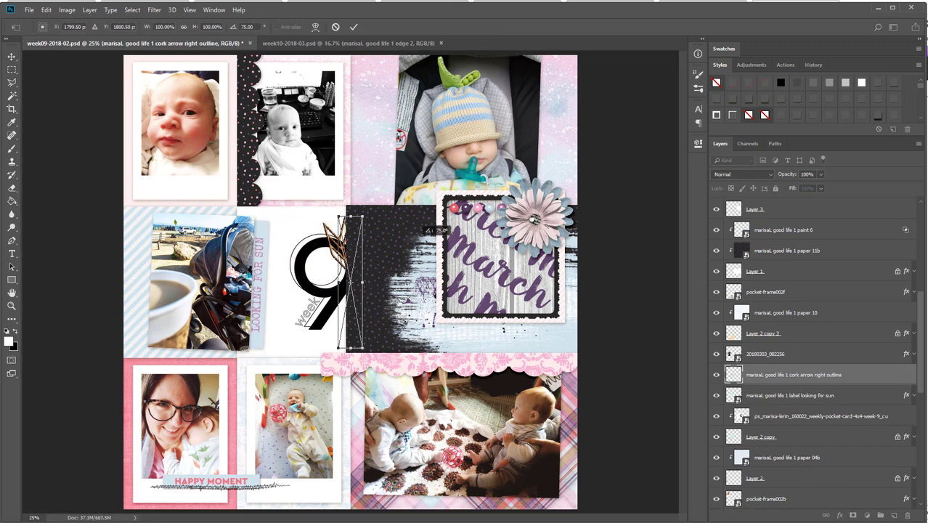
pyautogui.press('Return')
pyautogui.moveTo(423, 311); pyautogui.dragTo(315, 91)
pyautogui.click(871, 80)
pyautogui.click(915, 375)
pyautogui.moveTo(512, 217); pyautogui.dragTo(502, 220)
pyautogui.press('Delete')
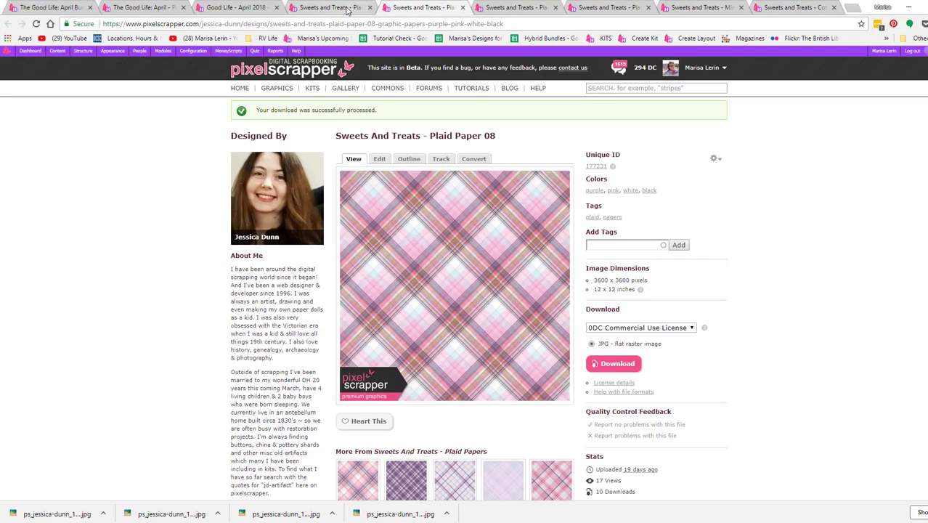
# Look through the open Sweets and Treats plaid paper and mini kit pages on Pixel Scrapper
pyautogui.click(325, 7)
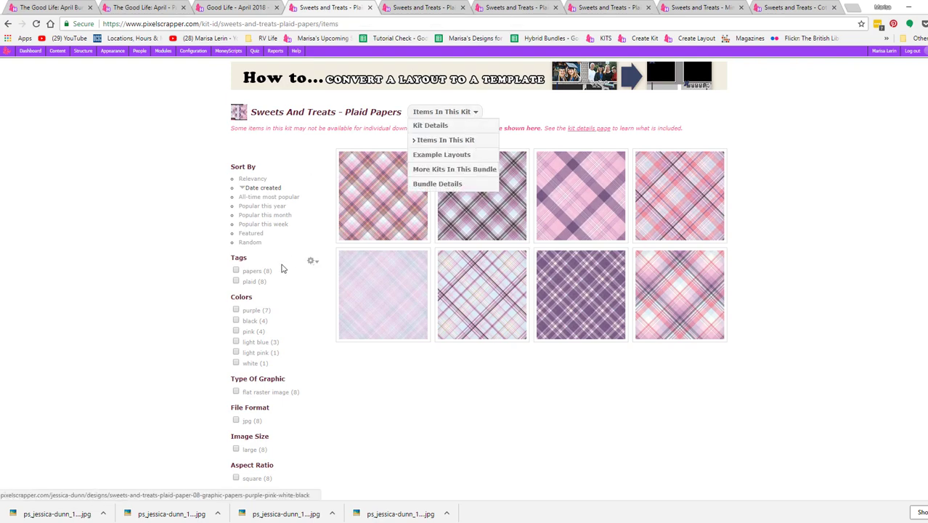
pyautogui.click(419, 8)
pyautogui.click(501, 7)
pyautogui.click(597, 8)
pyautogui.click(690, 7)
pyautogui.scroll(-9, 629, 266)
pyautogui.scroll(9, 630, 267)
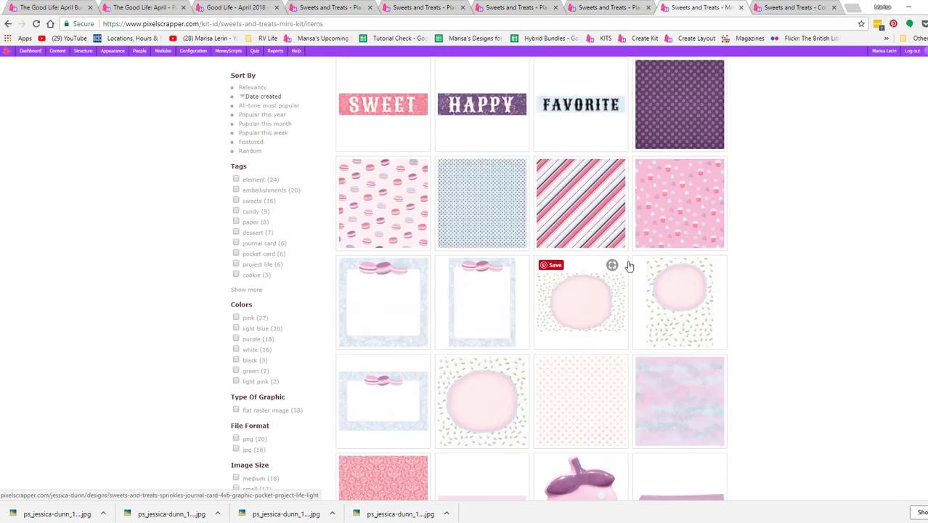
# Close every browser tab except the April bundle, open its Good Life - April 2018 - Element Kit page separately, and return to Photoshop
pyautogui.click(234, 8)
pyautogui.click(145, 7)
pyautogui.click(64, 6)
pyautogui.rightClick(63, 6)
pyautogui.click(98, 96)
pyautogui.rightClick(508, 385)
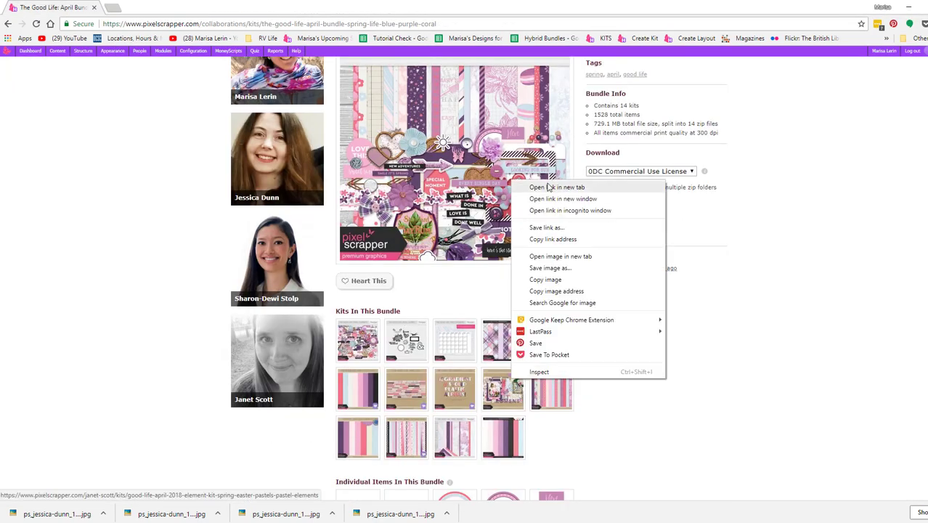
pyautogui.click(552, 187)
pyautogui.hotkey('ctrl', 'Tab')
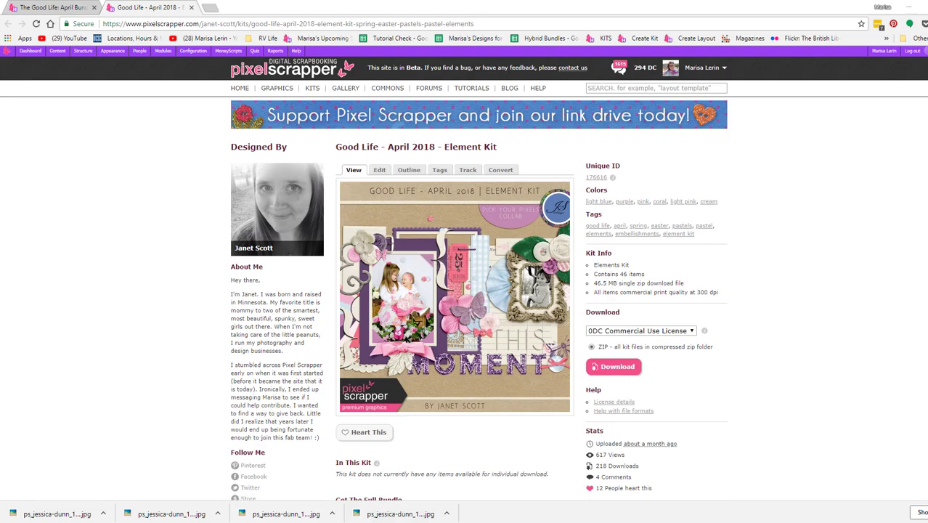
pyautogui.hotkey('alt', 'Tab')
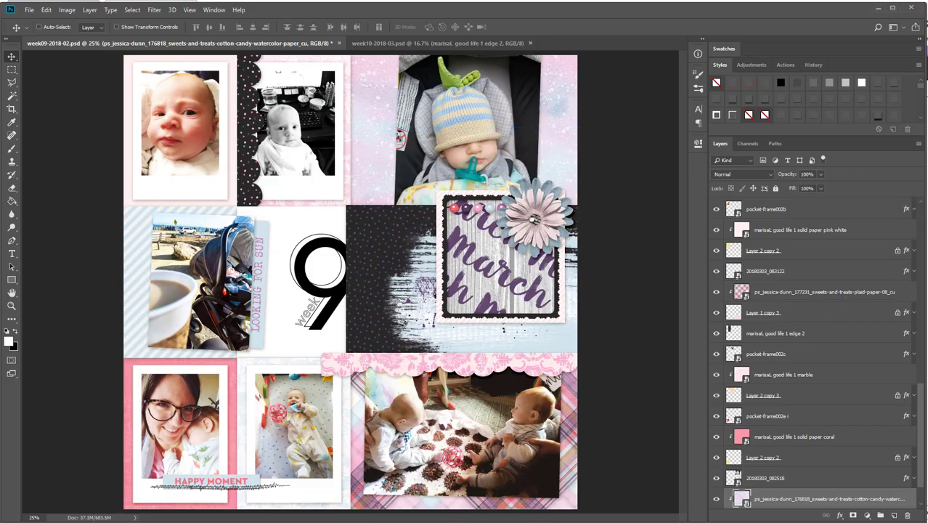
# Place good life 1 tag 1 with a drop shadow above week 9's watercolor paper, tucked behind the hat photo's side
pyautogui.moveTo(2, 138); pyautogui.dragTo(428, 131)
pyautogui.moveTo(428, 254); pyautogui.dragTo(316, 161)
pyautogui.press('Return')
pyautogui.click(864, 86)
pyautogui.click(914, 436)
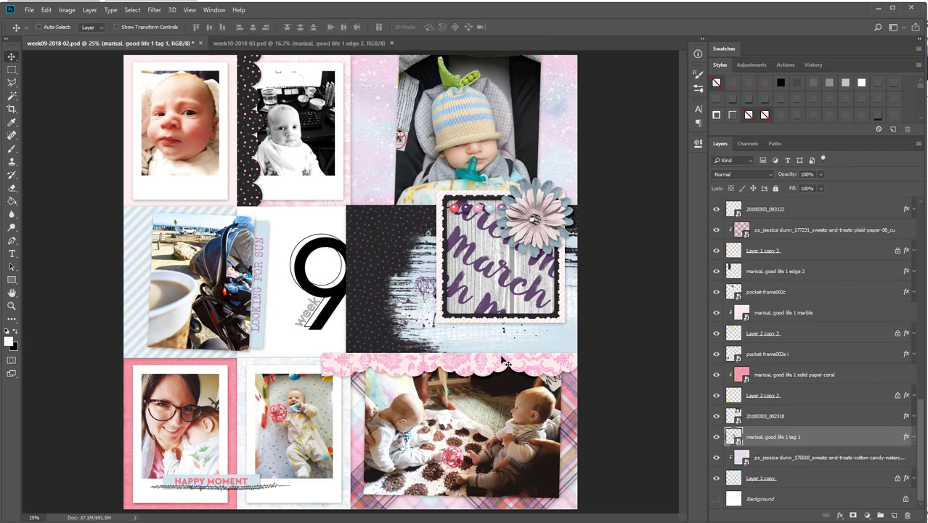
pyautogui.moveTo(478, 368); pyautogui.dragTo(535, 214)
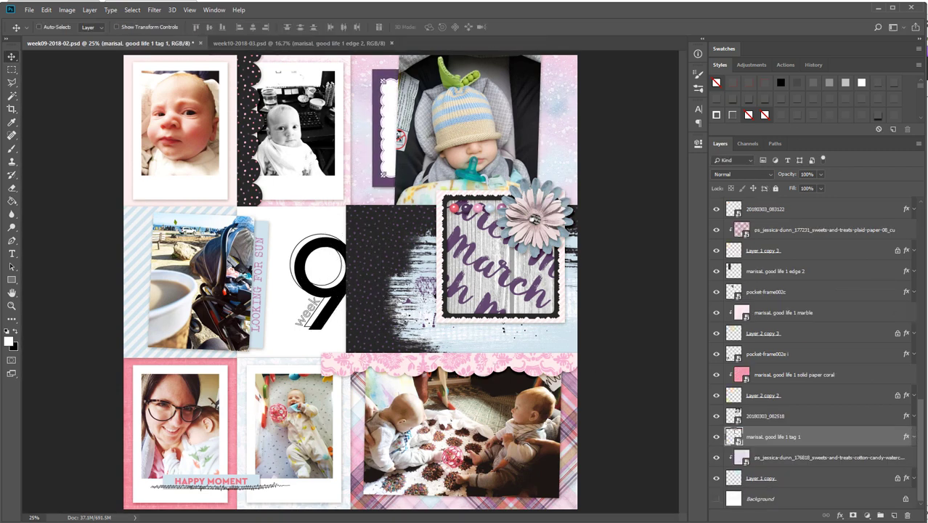
# Place good life 1 stitch 2 vertically over the purple tag beside week 9's hat photo
pyautogui.moveTo(1, 145); pyautogui.dragTo(369, 158)
pyautogui.moveTo(389, 321); pyautogui.dragTo(401, 262)
pyautogui.moveTo(369, 290); pyautogui.dragTo(404, 81)
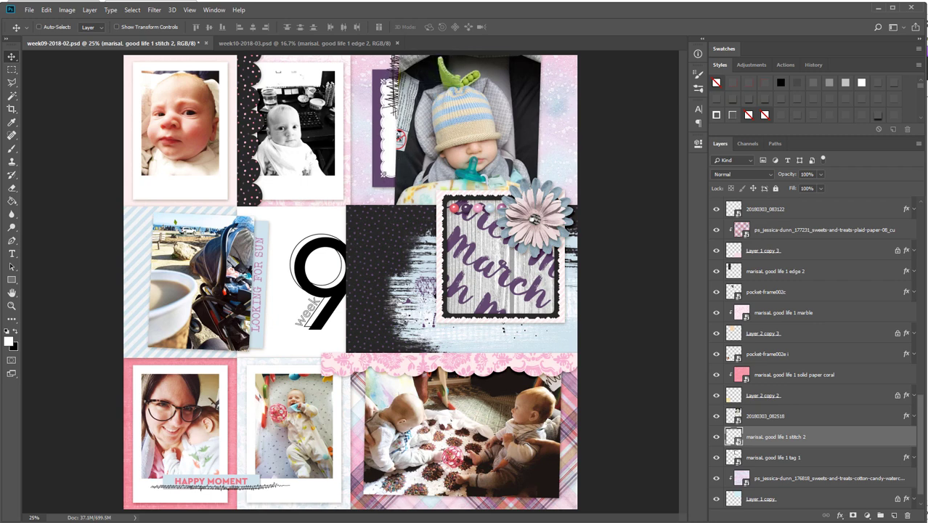
# Place good life 1 scatter 2 over week 9's purple tag, scale it down, add a drop shadow and order it above all layers
pyautogui.moveTo(359, 156); pyautogui.dragTo(360, 158)
pyautogui.moveTo(413, 365); pyautogui.dragTo(377, 317)
pyautogui.press('Return')
pyautogui.moveTo(352, 250); pyautogui.dragTo(414, 168)
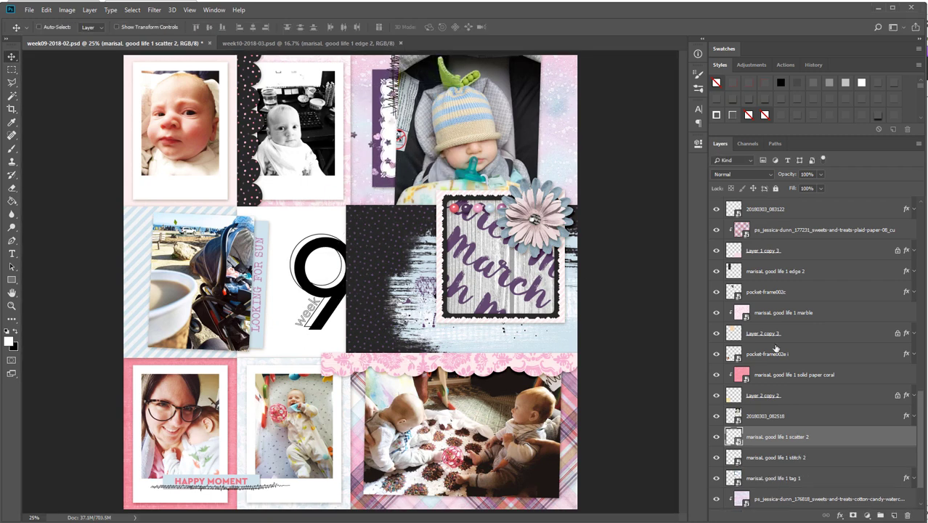
pyautogui.moveTo(780, 435); pyautogui.dragTo(781, 406)
pyautogui.moveTo(468, 216); pyautogui.dragTo(482, 191)
pyautogui.click(859, 101)
pyautogui.click(914, 416)
pyautogui.moveTo(815, 416); pyautogui.dragTo(799, 208)
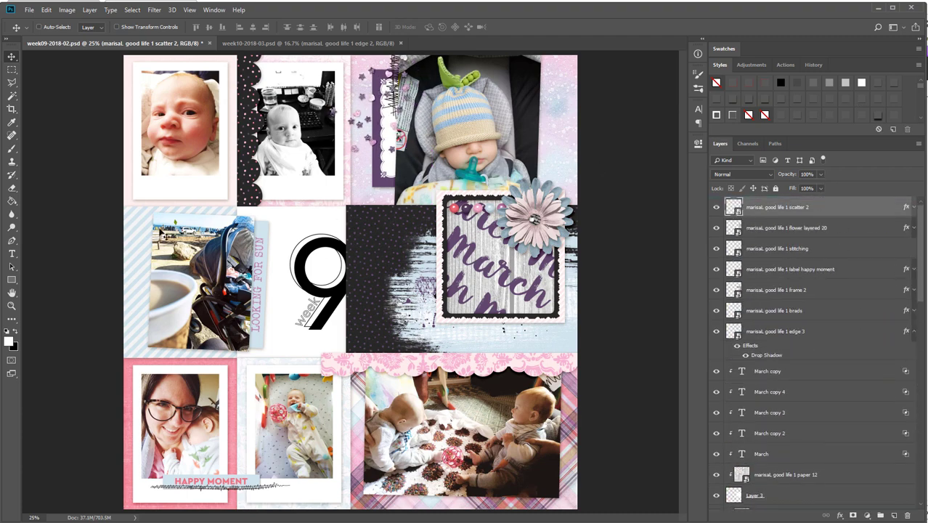
# Place good life 1 paint 3 above the week 9 number card and beneath the looking for sun label, scaled to the card
pyautogui.rightClick(137, 245)
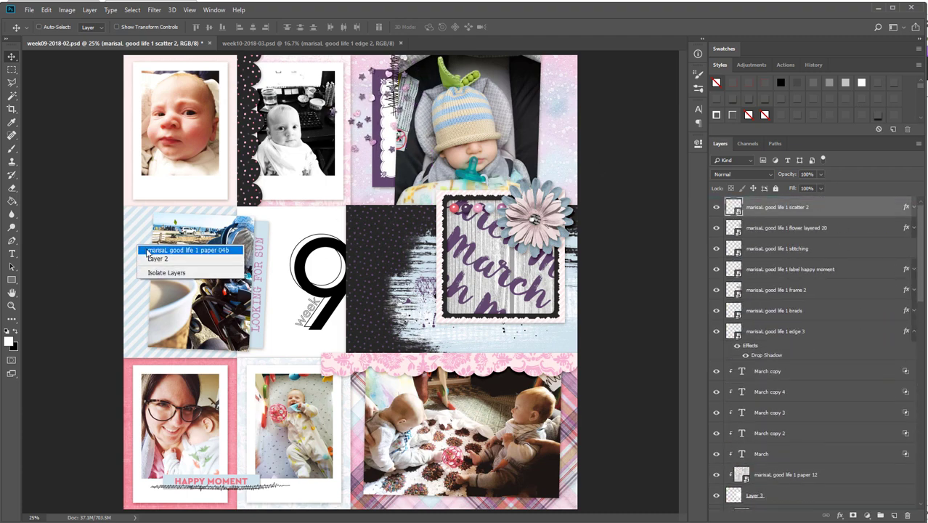
pyautogui.click(149, 249)
pyautogui.hotkey('ctrl', 't')
pyautogui.moveTo(456, 311); pyautogui.dragTo(378, 182)
pyautogui.moveTo(373, 237)
pyautogui.mouseDown()
pyautogui.moveTo(146, 238)
pyautogui.moveTo(278, 240)
pyautogui.mouseUp()
pyautogui.press('Return')
pyautogui.moveTo(793, 493); pyautogui.dragTo(791, 448)
pyautogui.moveTo(343, 267); pyautogui.dragTo(335, 262)
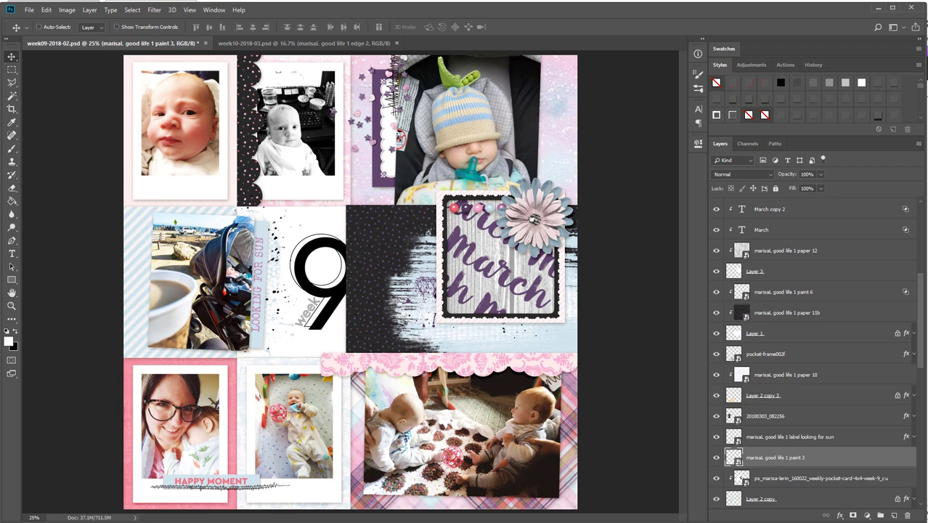
# Place good life 1 flair 1, scaled down with a drop shadow, on the lower border of week 9's first portrait frame
pyautogui.rightClick(183, 188)
pyautogui.click(196, 194)
pyautogui.moveTo(2, 189); pyautogui.dragTo(161, 188)
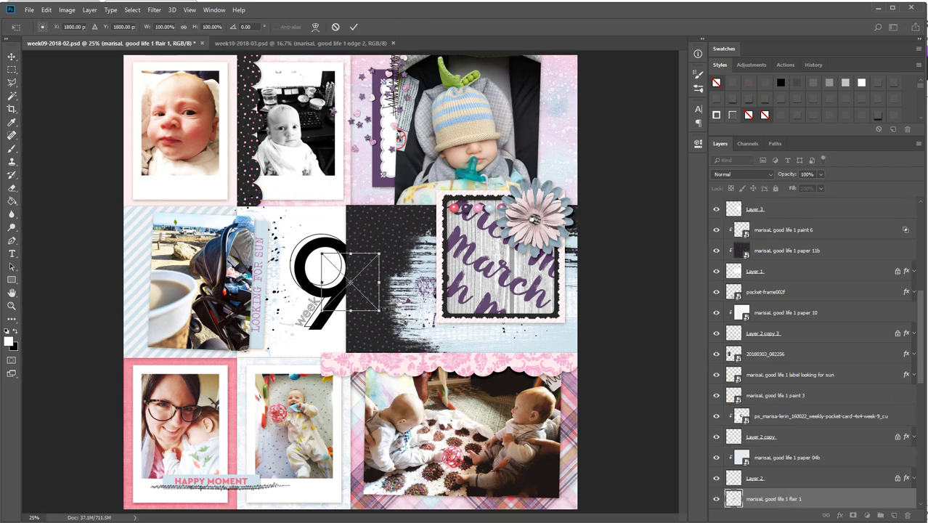
pyautogui.moveTo(379, 311); pyautogui.dragTo(356, 287)
pyautogui.press('Return')
pyautogui.moveTo(906, 375); pyautogui.dragTo(906, 496)
pyautogui.click(914, 499)
pyautogui.moveTo(351, 252); pyautogui.dragTo(193, 162)
pyautogui.scroll(-3, 799, 420)
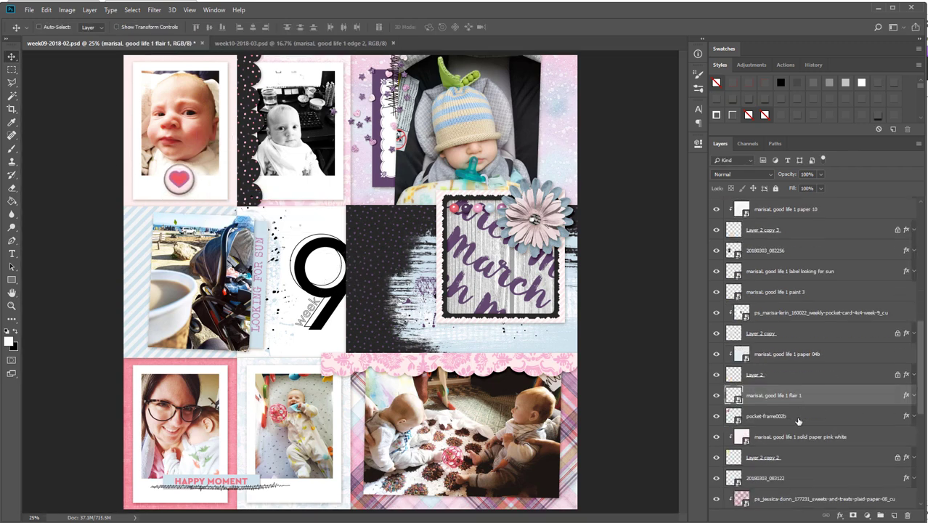
# Center flair 1 horizontally on pocket-frame002b and save week 9
pyautogui.keyDown('ctrl'); pyautogui.click(799, 419); pyautogui.keyUp('ctrl')
pyautogui.click(253, 27)
pyautogui.click(803, 400)
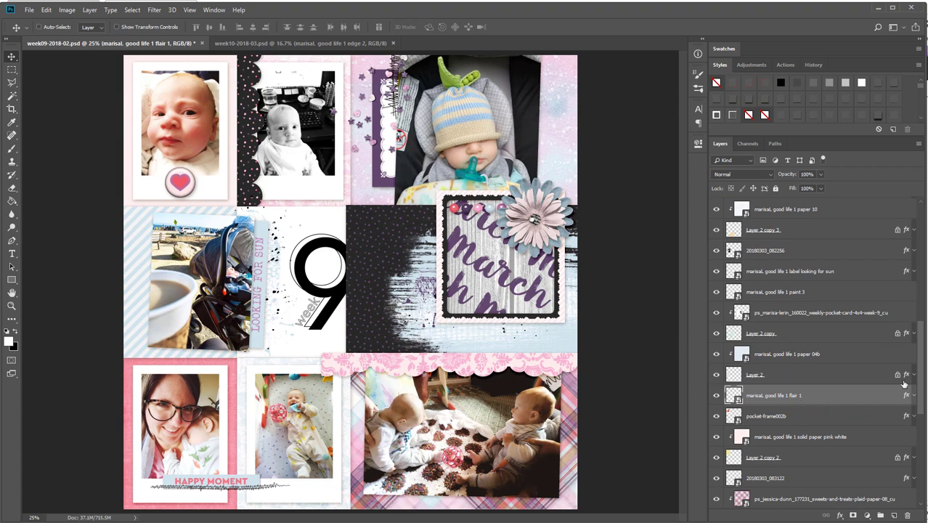
pyautogui.hotkey('ctrl', 's')
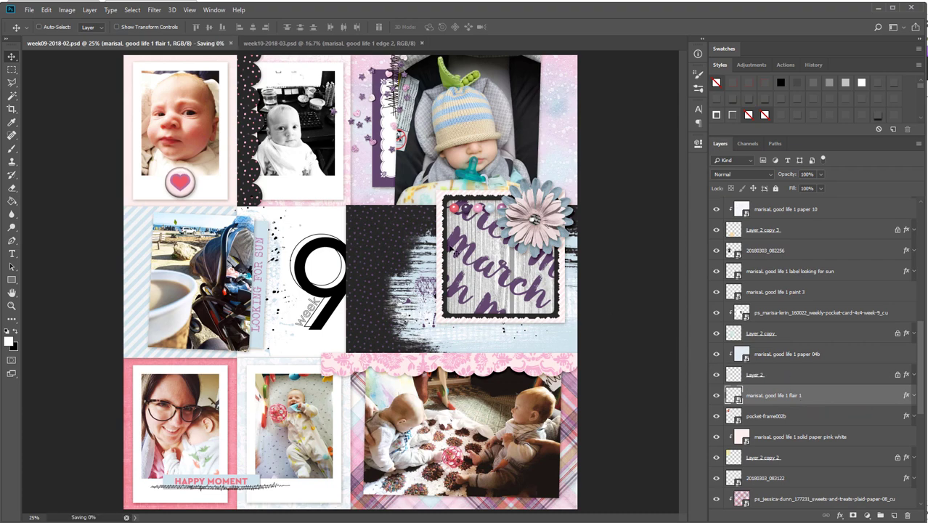
# Place good life 1 flower stamp along the inner edge of week 10's number card, clip it to the pocket and save
pyautogui.hotkey('ctrl', 'Tab')
pyautogui.press('z')
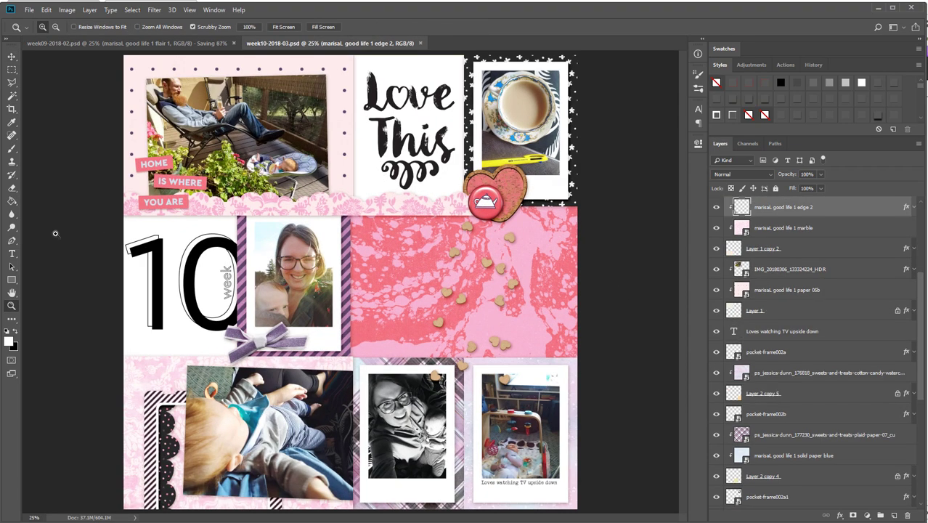
pyautogui.press('v')
pyautogui.rightClick(189, 239)
pyautogui.click(218, 244)
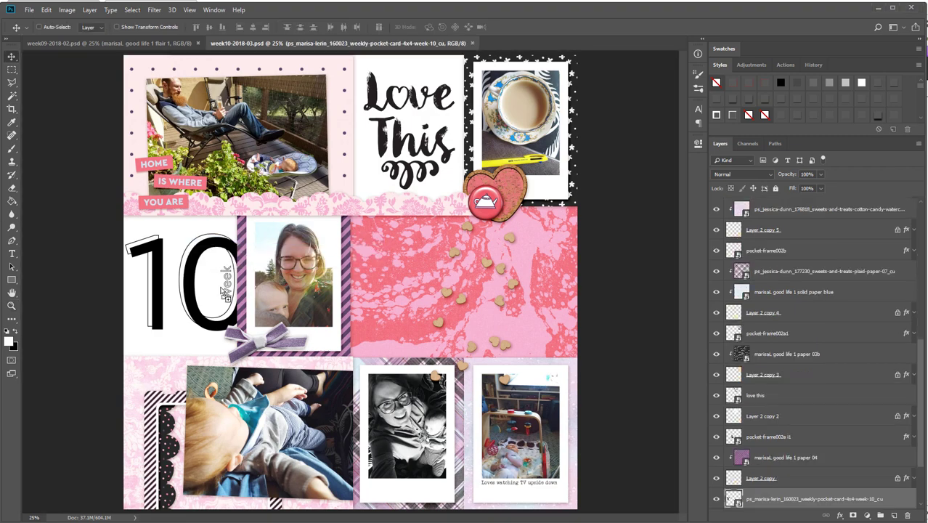
pyautogui.rightClick(863, 276)
pyautogui.click(859, 281)
pyautogui.moveTo(498, 329); pyautogui.dragTo(376, 314)
pyautogui.hotkey('ctrl', 's')
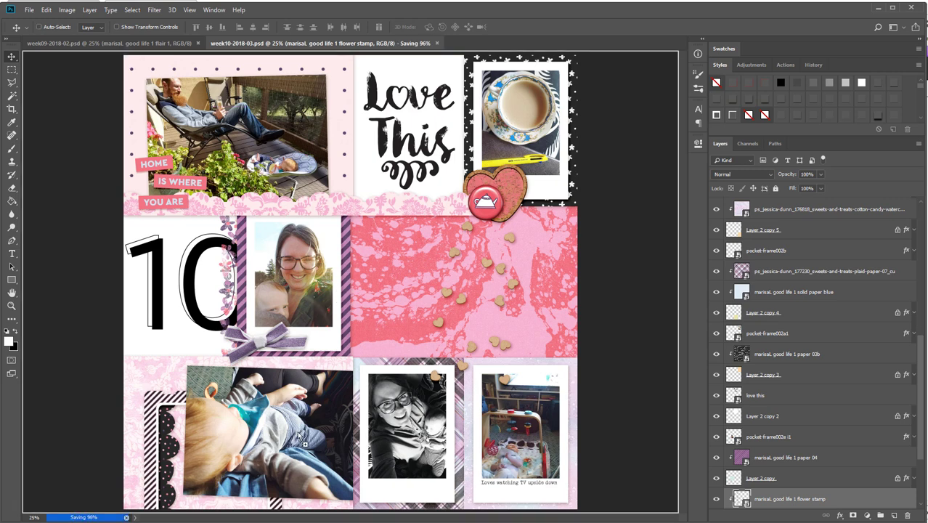
# Place good life 1 flower 2 at the top of the layer stack, with a drop shadow, at the black-and-white portrait frame's lower-left corner
pyautogui.press('Return')
pyautogui.moveTo(806, 499); pyautogui.dragTo(816, 198)
pyautogui.click(877, 88)
pyautogui.moveTo(371, 272); pyautogui.dragTo(382, 478)
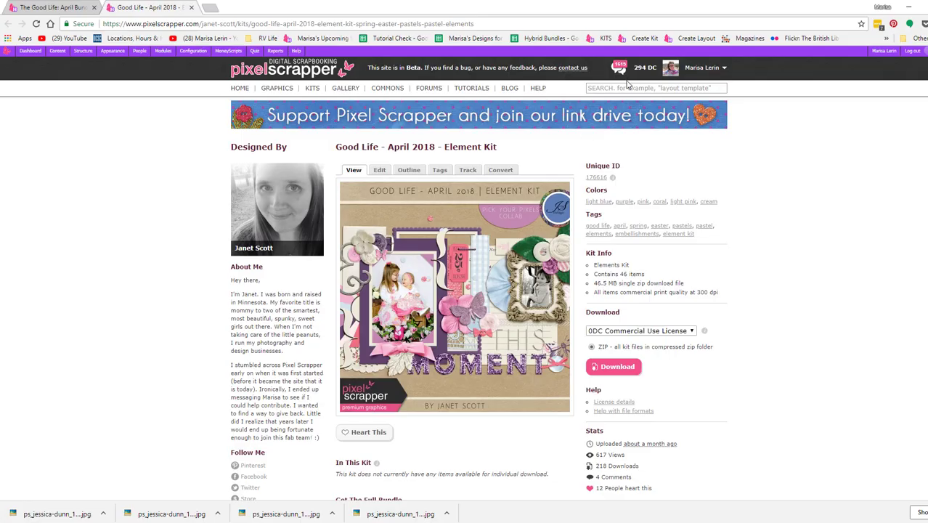
# Switch to the Pixel Scrapper website, search for "leaf", browse to the second results page and download the chosen leaf graphics
pyautogui.write('leaf')
pyautogui.press('Return')
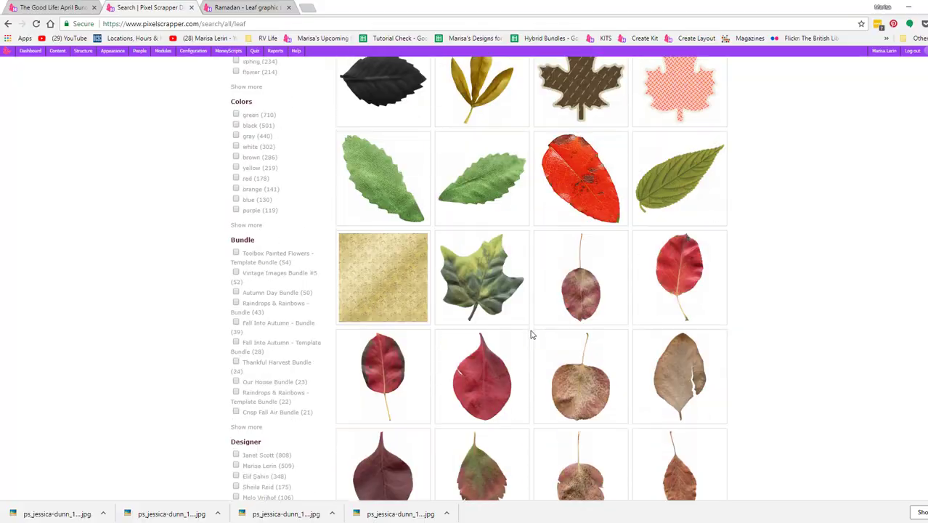
pyautogui.scroll(-6, 532, 332)
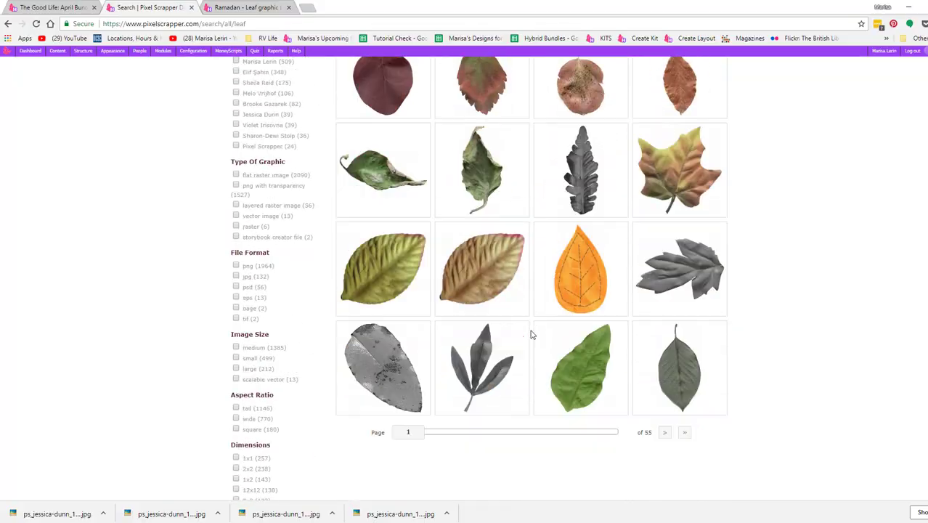
pyautogui.click(665, 433)
pyautogui.scroll(-2, 539, 381)
pyautogui.middleClick(393, 221)
pyautogui.click(254, 8)
pyautogui.click(614, 393)
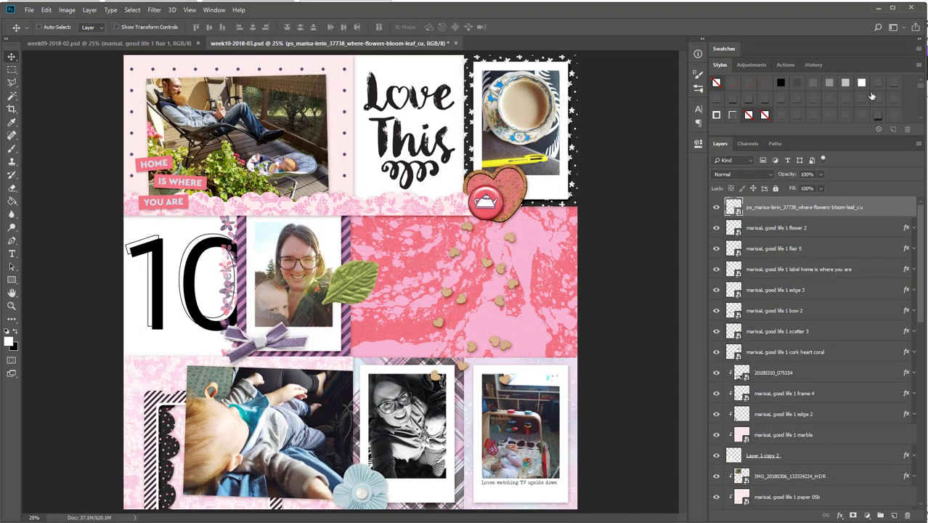
# Place the where-flowers-bloom leaf beside the blue flower, layered beneath flower 2 with a drop shadow, and scale it down
pyautogui.moveTo(350, 282); pyautogui.dragTo(386, 484)
pyautogui.moveTo(906, 207); pyautogui.dragTo(897, 231)
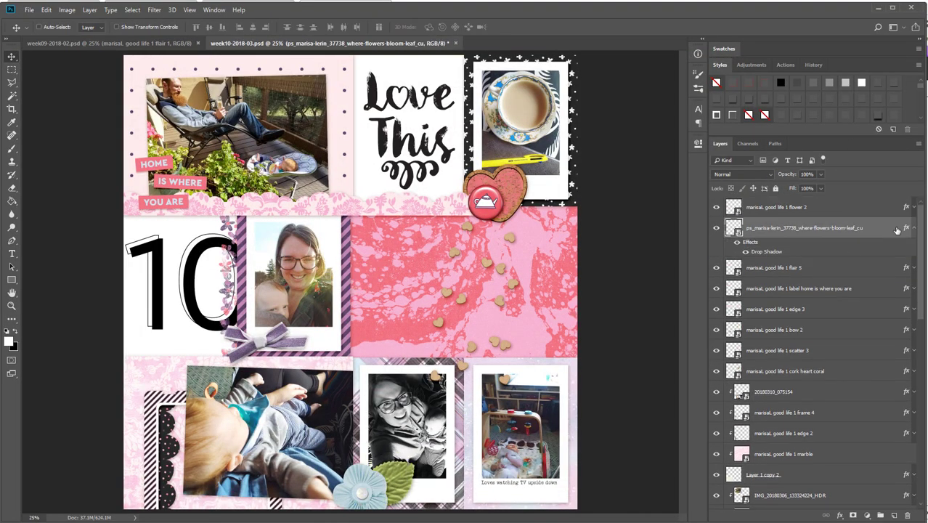
pyautogui.click(913, 228)
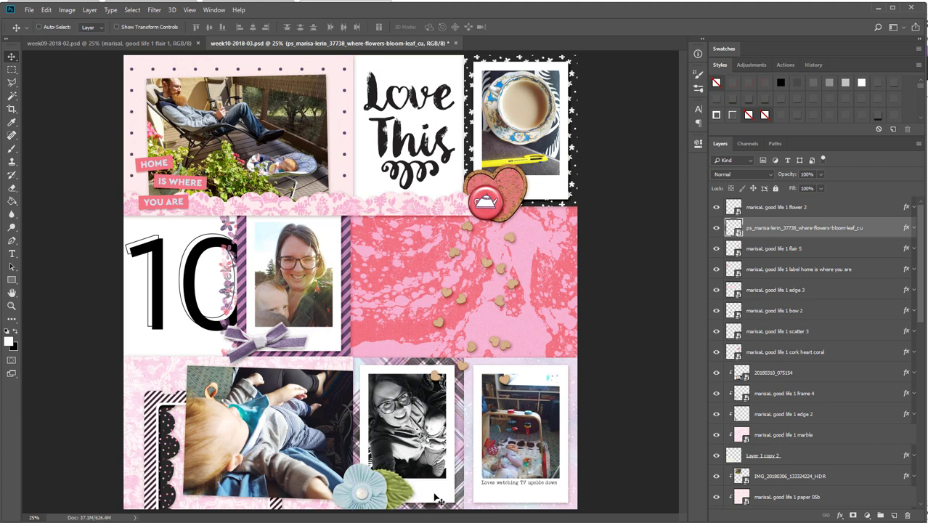
pyautogui.hotkey('ctrl', 't')
pyautogui.moveTo(427, 497); pyautogui.dragTo(411, 469)
pyautogui.press('Return')
# Add the Ramadan leaf with a drop shadow between the blue flower and the first leaf, then save week 10
pyautogui.moveTo(23, 436); pyautogui.dragTo(428, 452)
pyautogui.moveTo(346, 281); pyautogui.dragTo(378, 465)
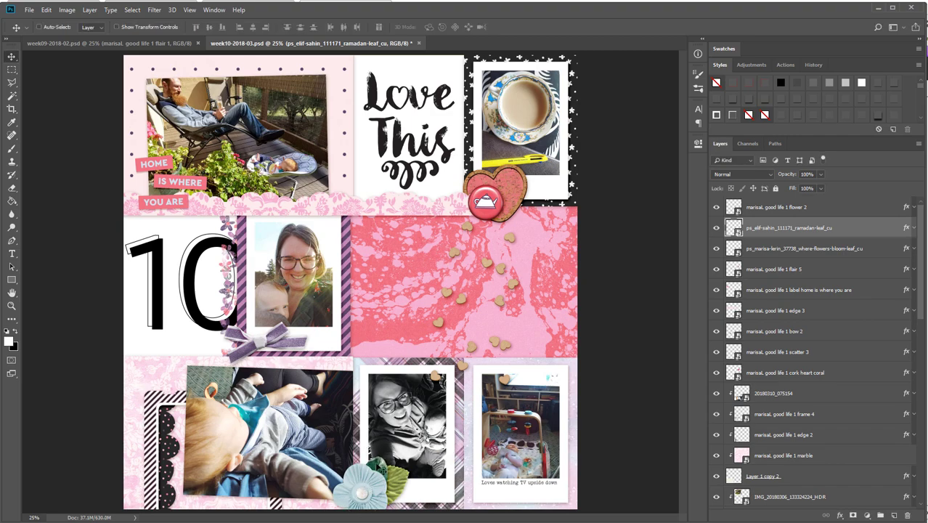
pyautogui.hotkey('ctrl', 's')
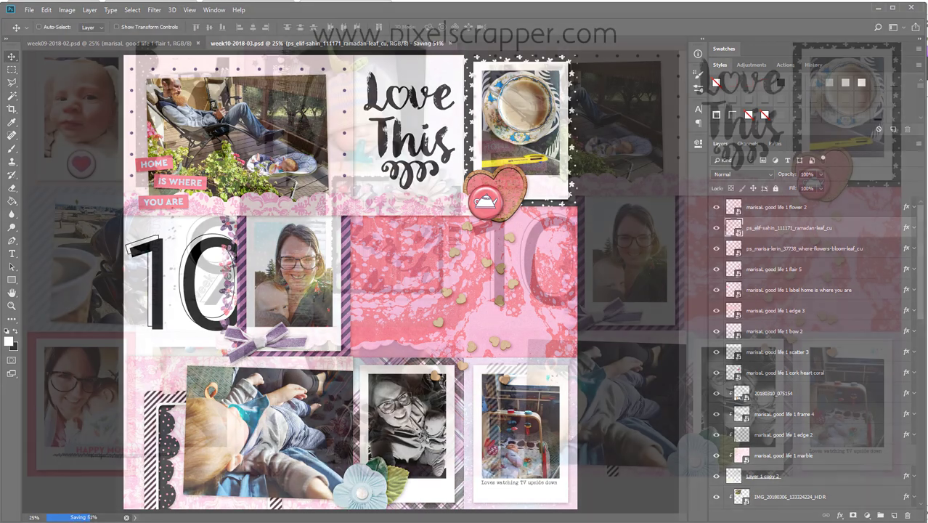